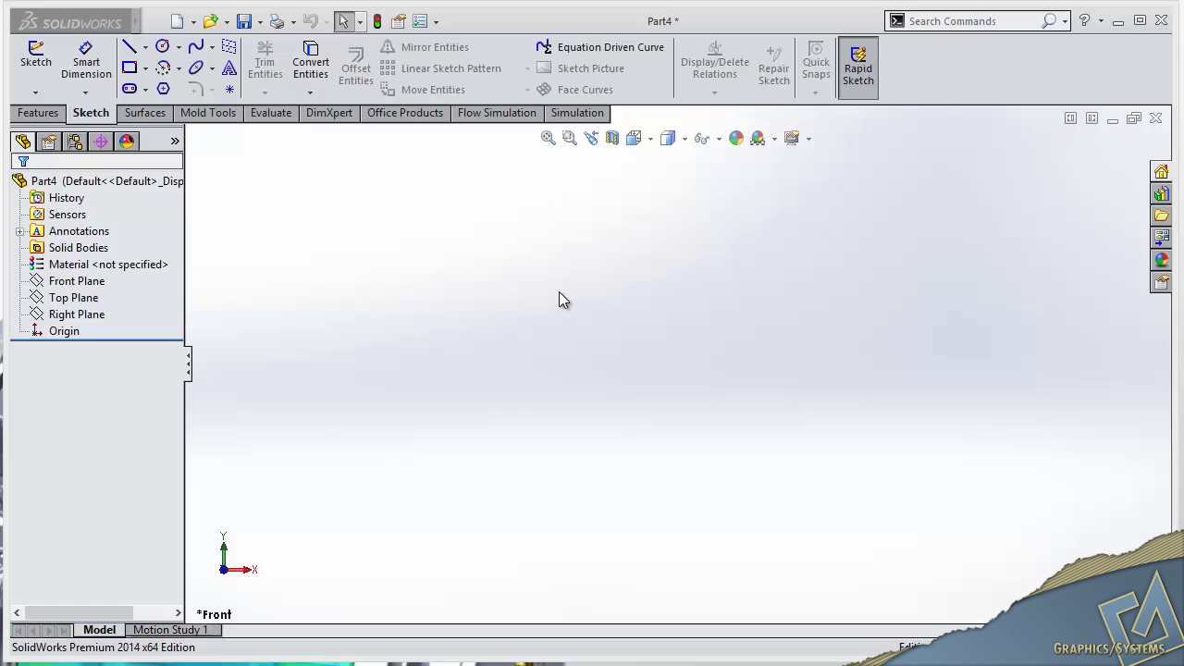
- Start a new empty sketch, Sketch2, on the Front Plane of Part4
left_click(93, 280)
left_click(90, 252)
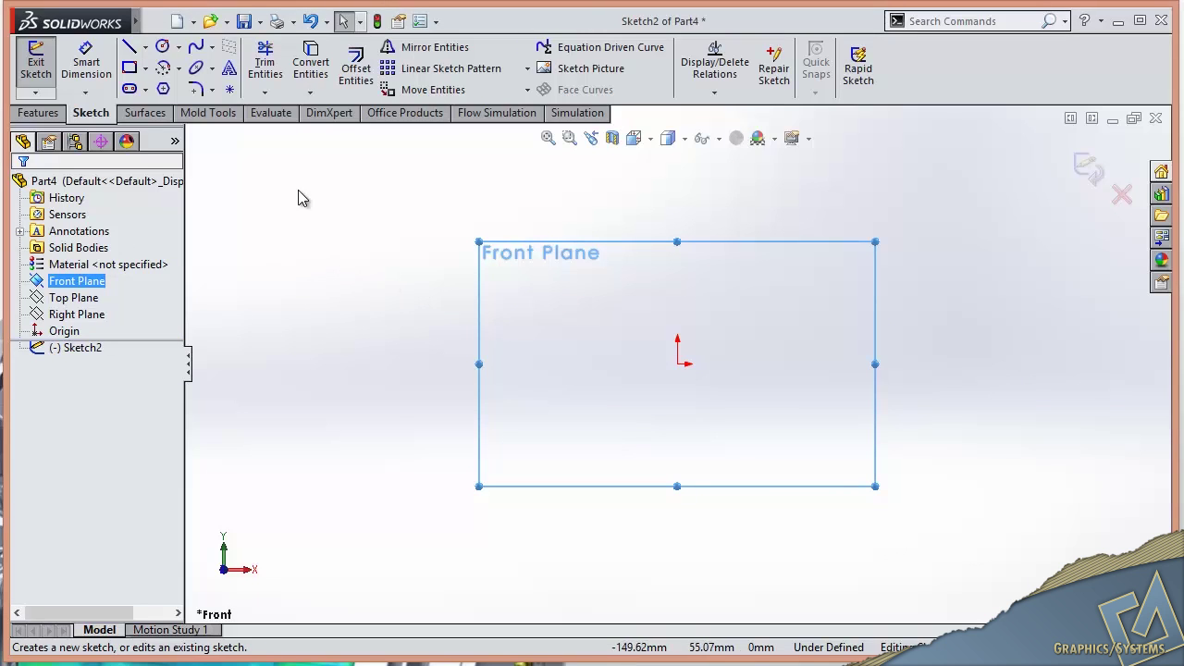
- Draw a vertical construction centerline through the origin
key("s")
left_click(497, 367)
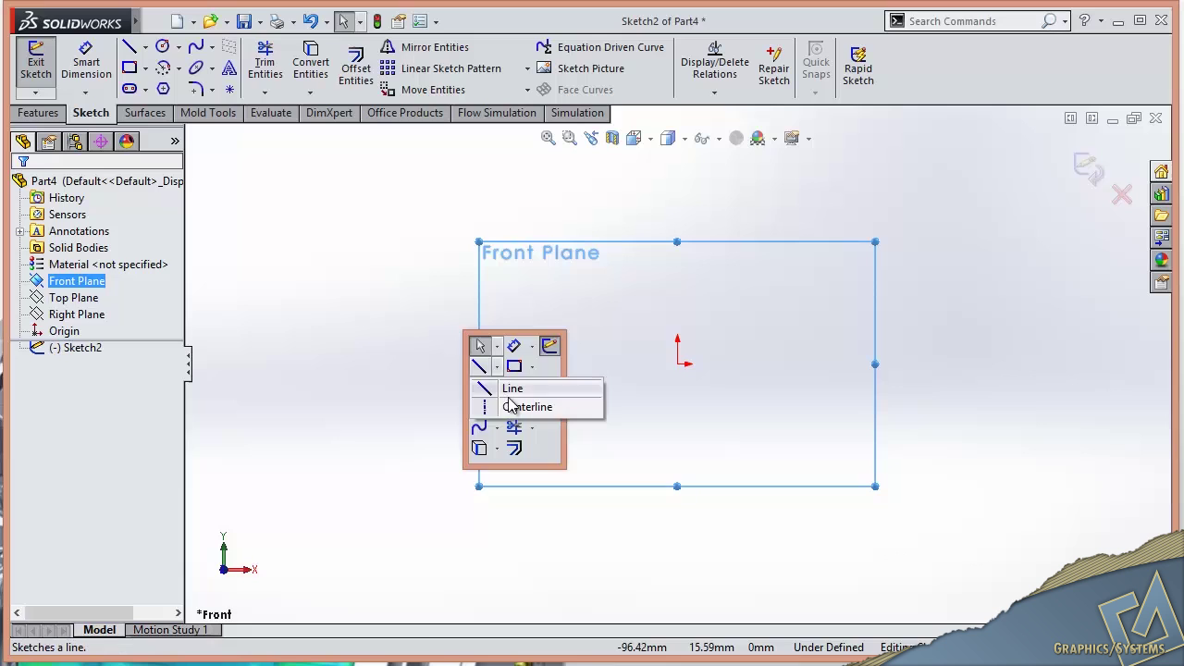
left_click(520, 403)
mouse_move(681, 269)
left_mouse_down()
mouse_move(692, 462)
mouse_move(679, 453)
left_mouse_up()
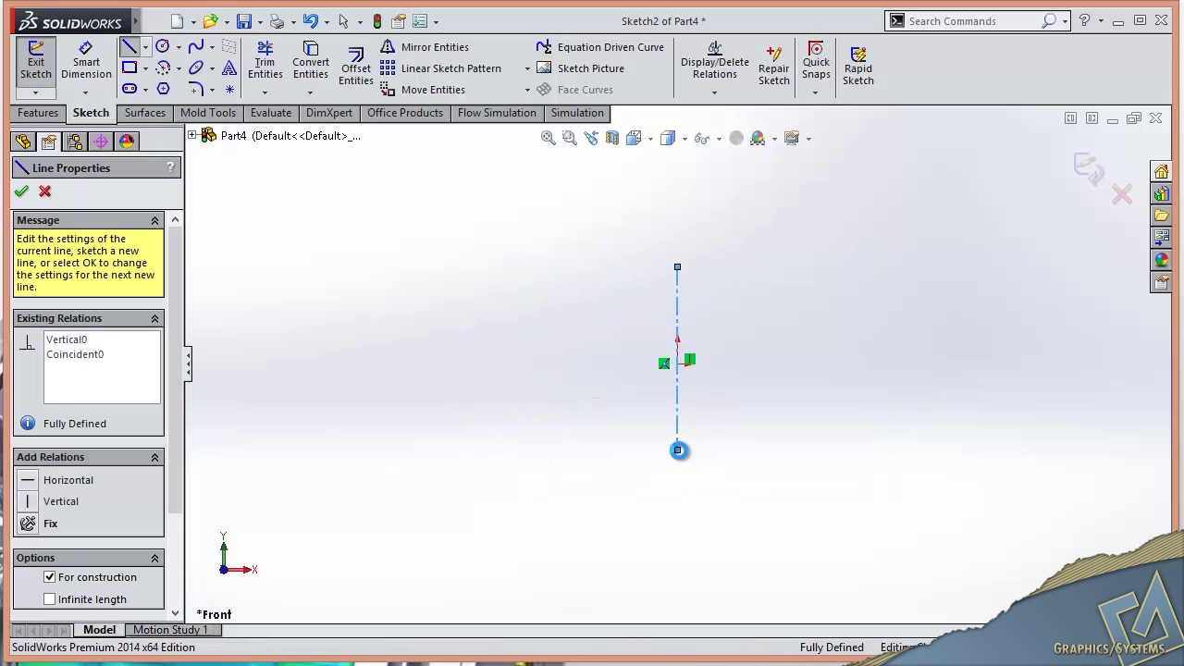
key("Escape")
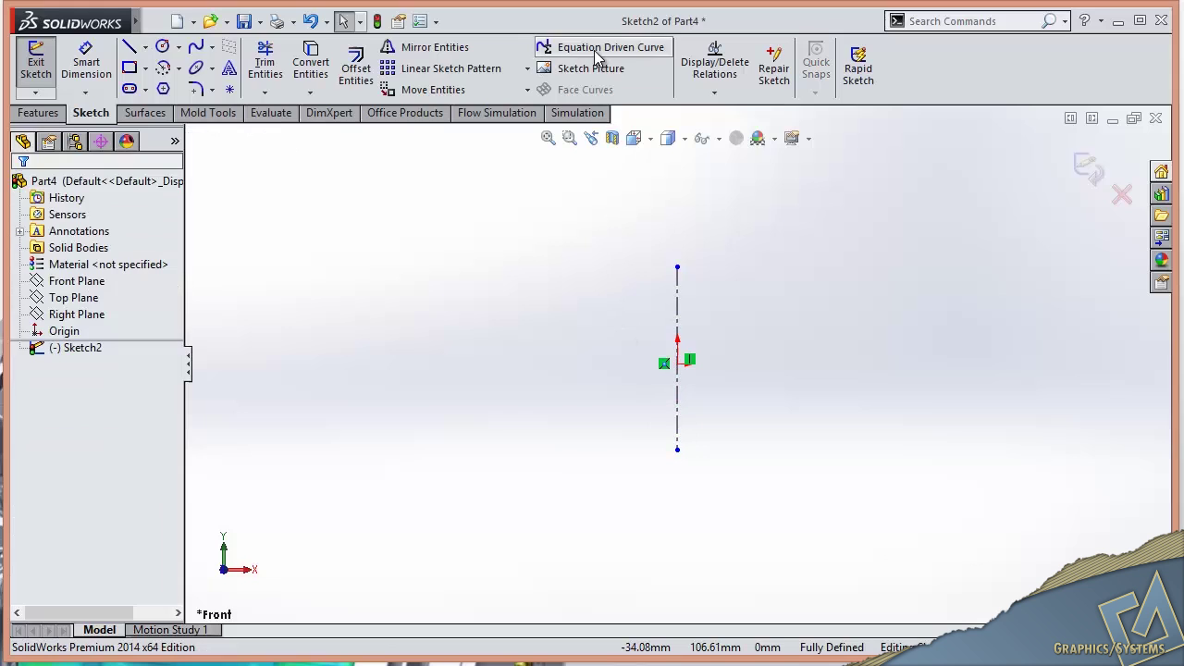
- Add an equation-driven curve 0.25*pi*cos(x) running from x1 = 4 to x2 = 12.5
left_click(603, 47)
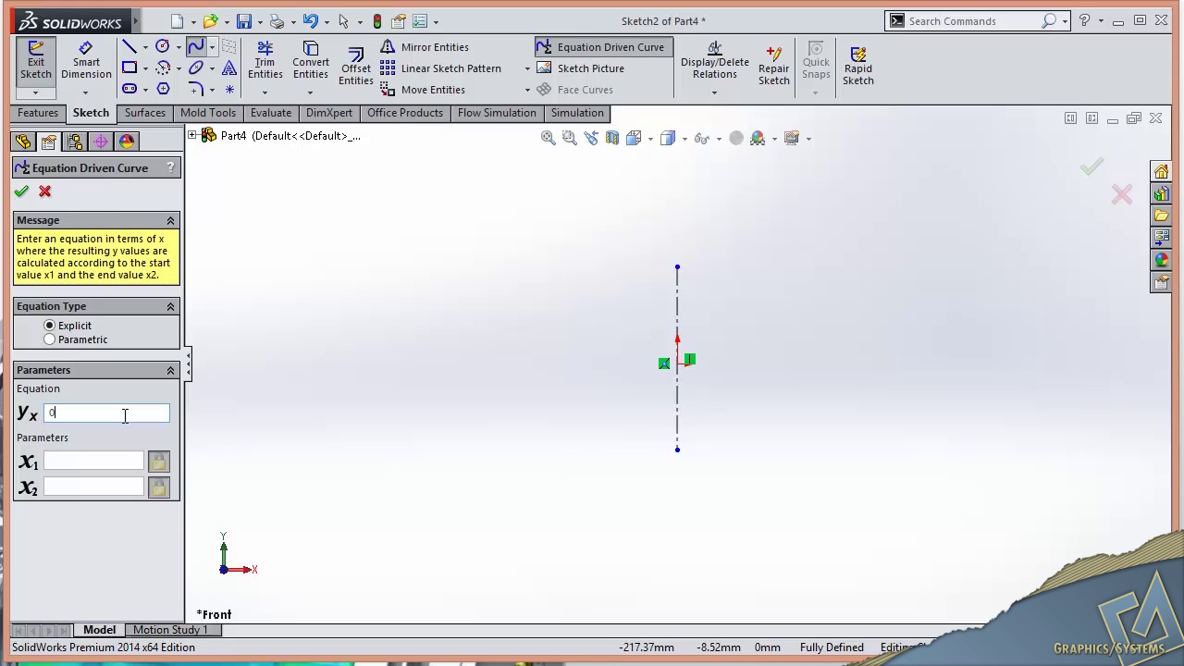
type("0.24")
key("BackSpace")
key("BackSpace")
key("BackSpace")
left_click(102, 465)
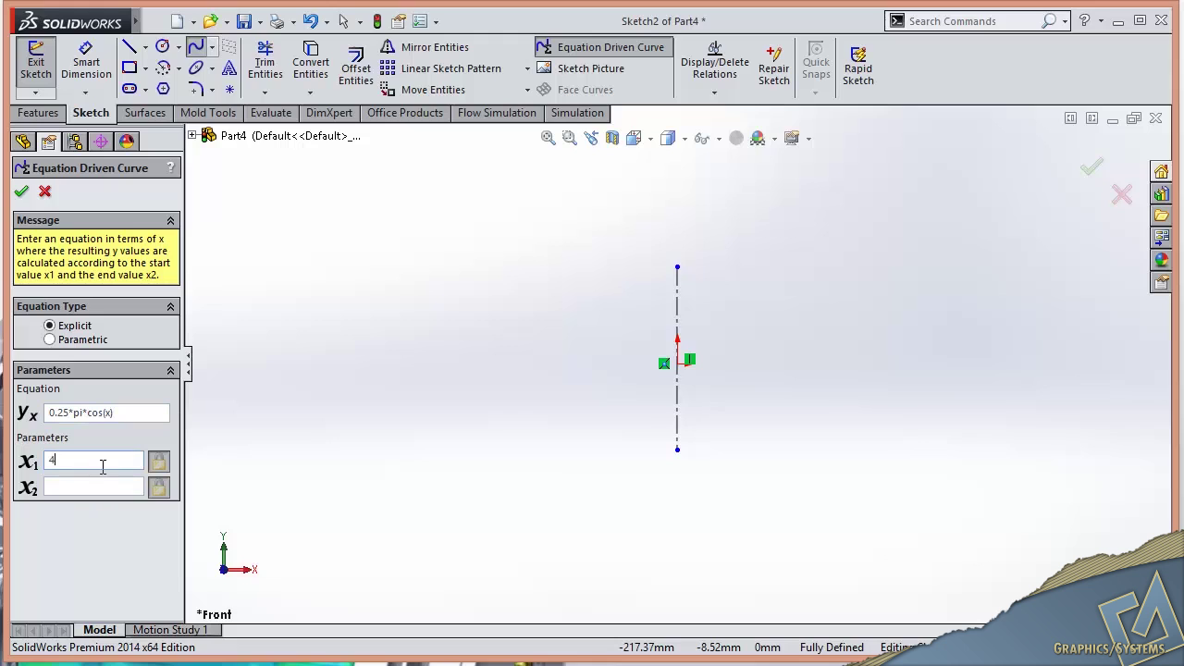
left_click(97, 487)
type("12.5")
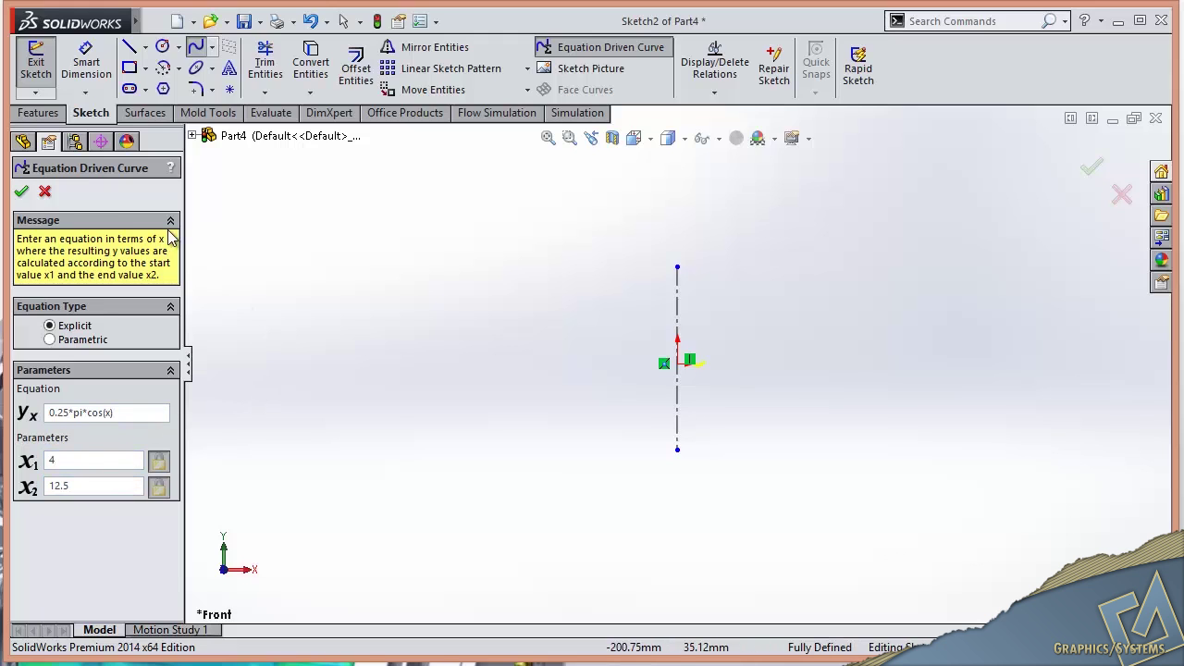
left_click(22, 192)
scroll(697, 386, "down", 3)
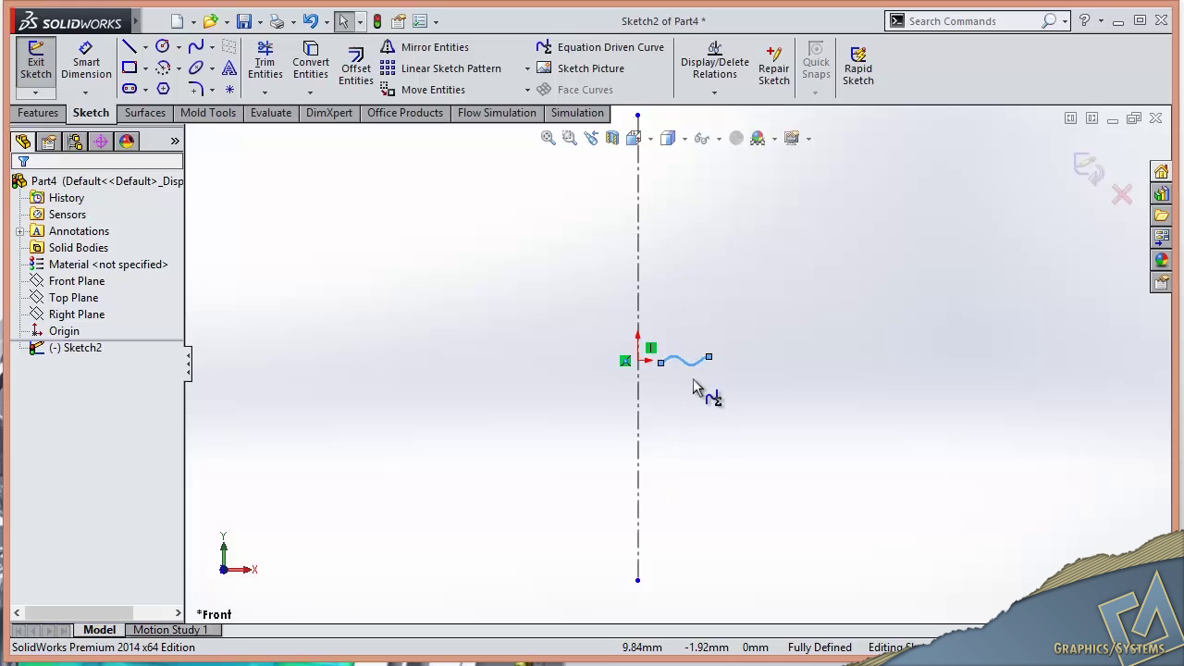
scroll(695, 375, "down", 5)
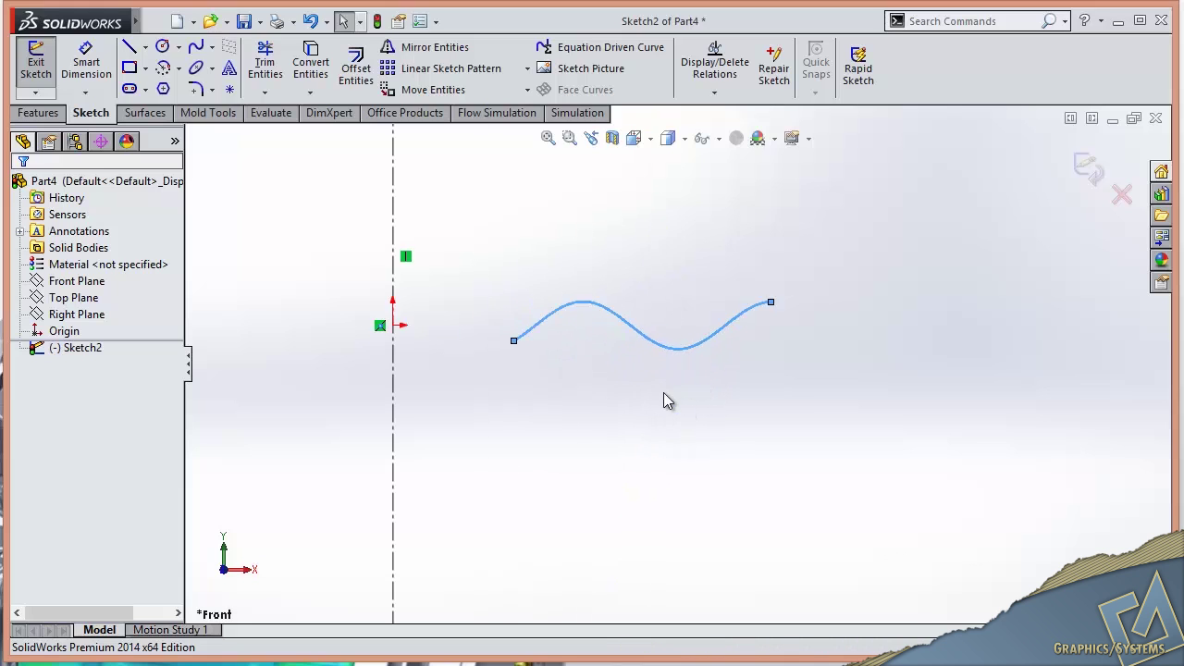
left_click(663, 392)
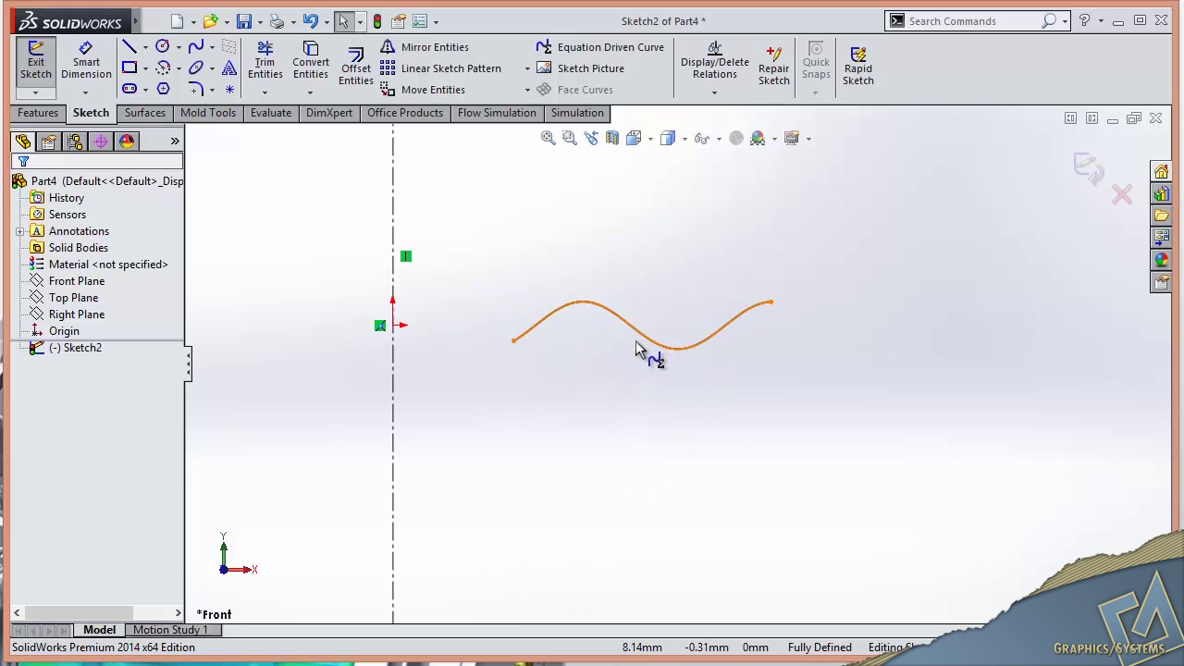
scroll(629, 343, "up", 2)
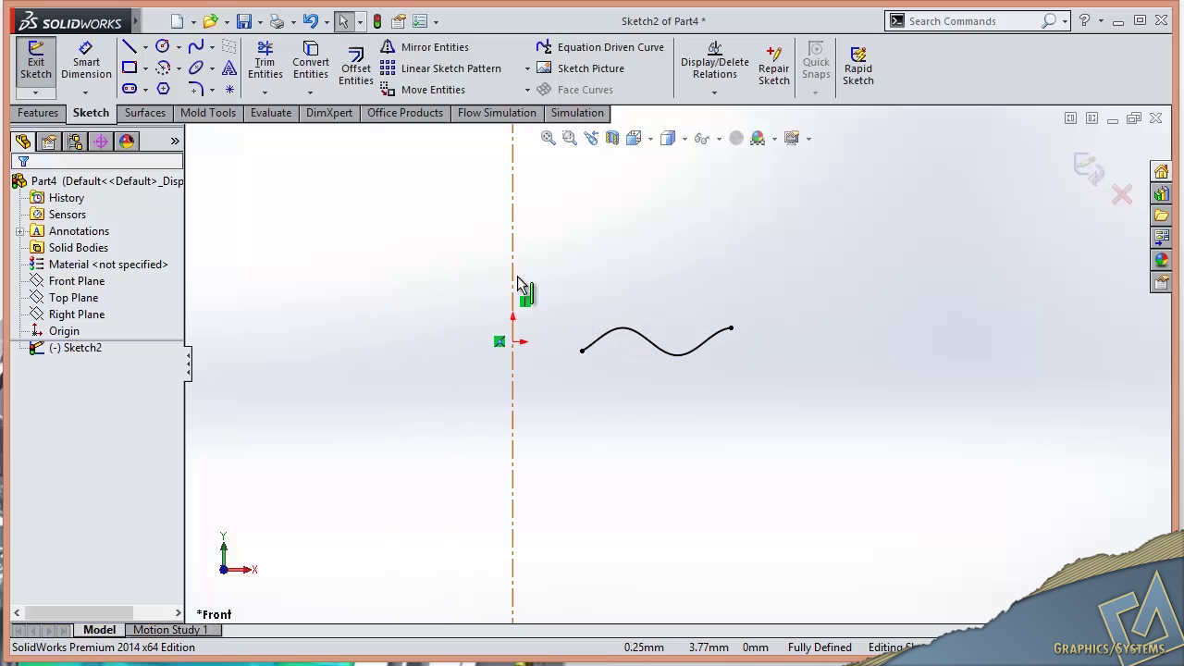
- Revolve the cosine curve about centerline Line1 into Surface-Revolve1, then select that surface
left_click(146, 114)
left_click(92, 68)
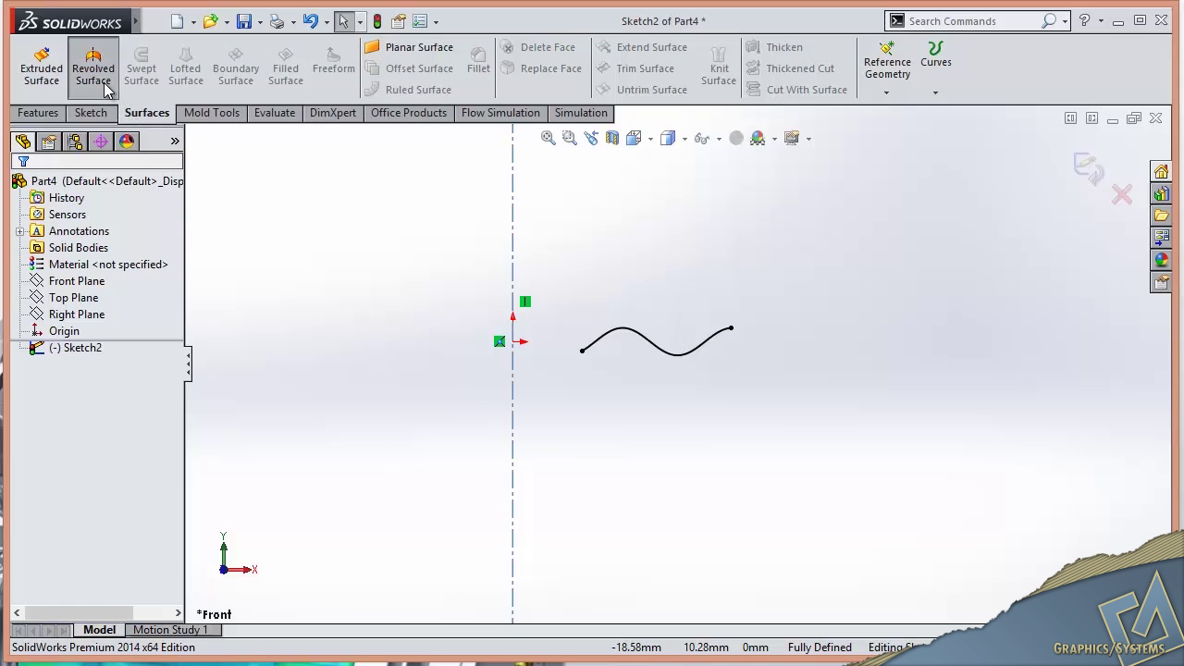
left_click(22, 191)
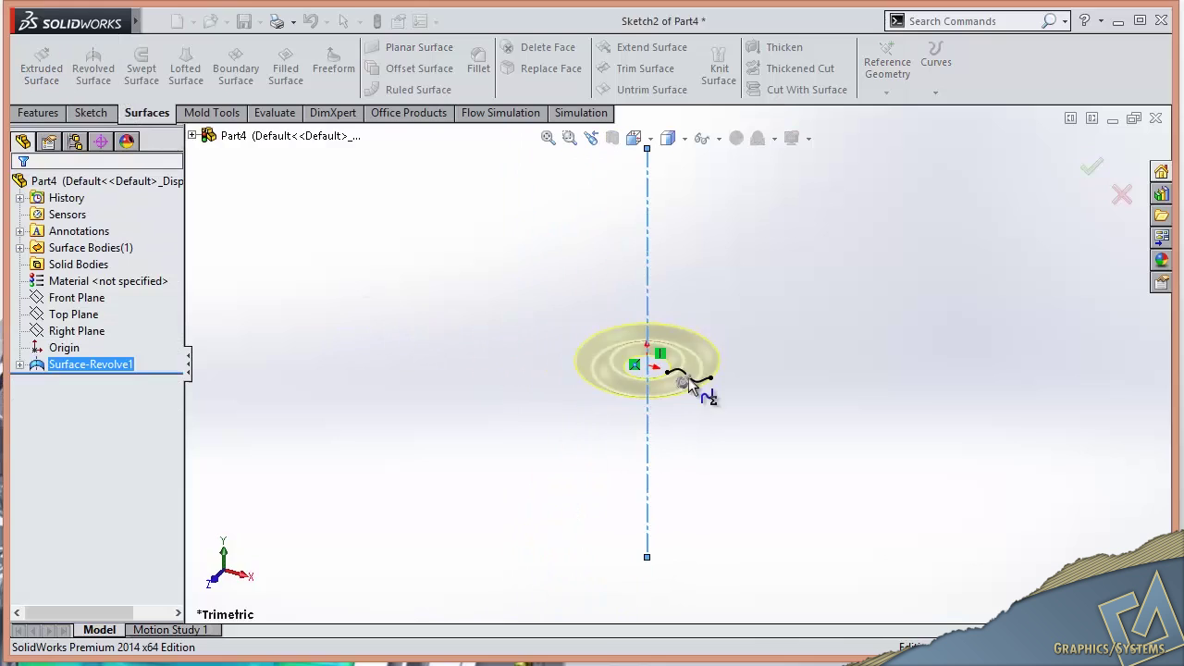
scroll(689, 392, "down", 4)
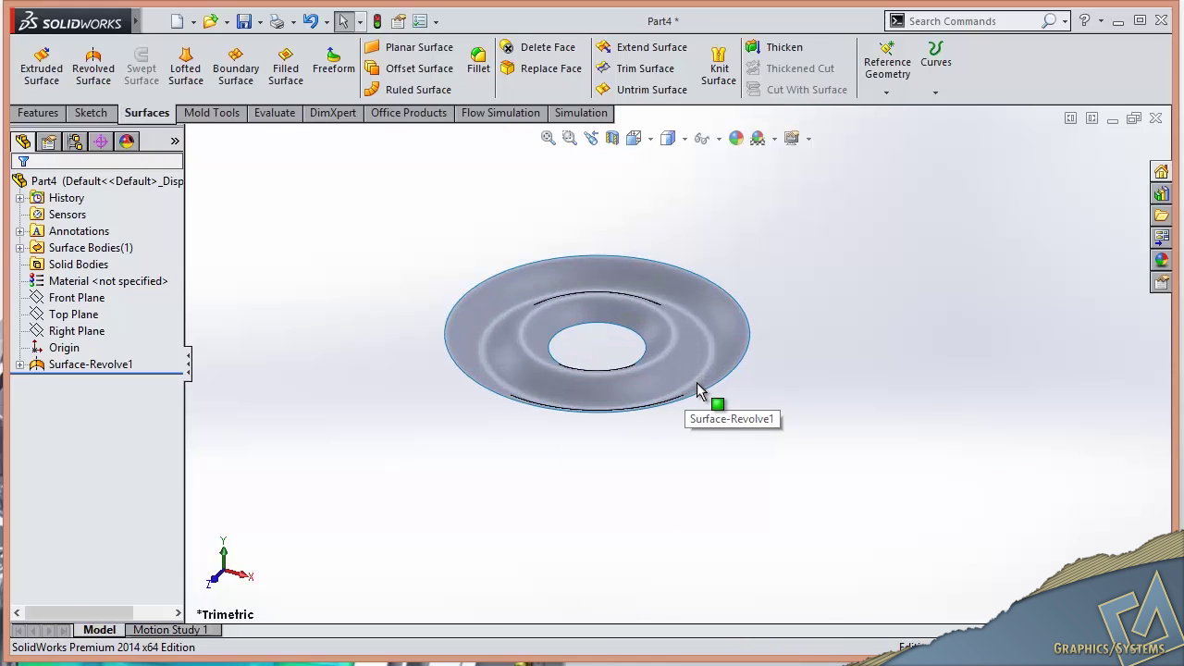
scroll(698, 392, "down", 2)
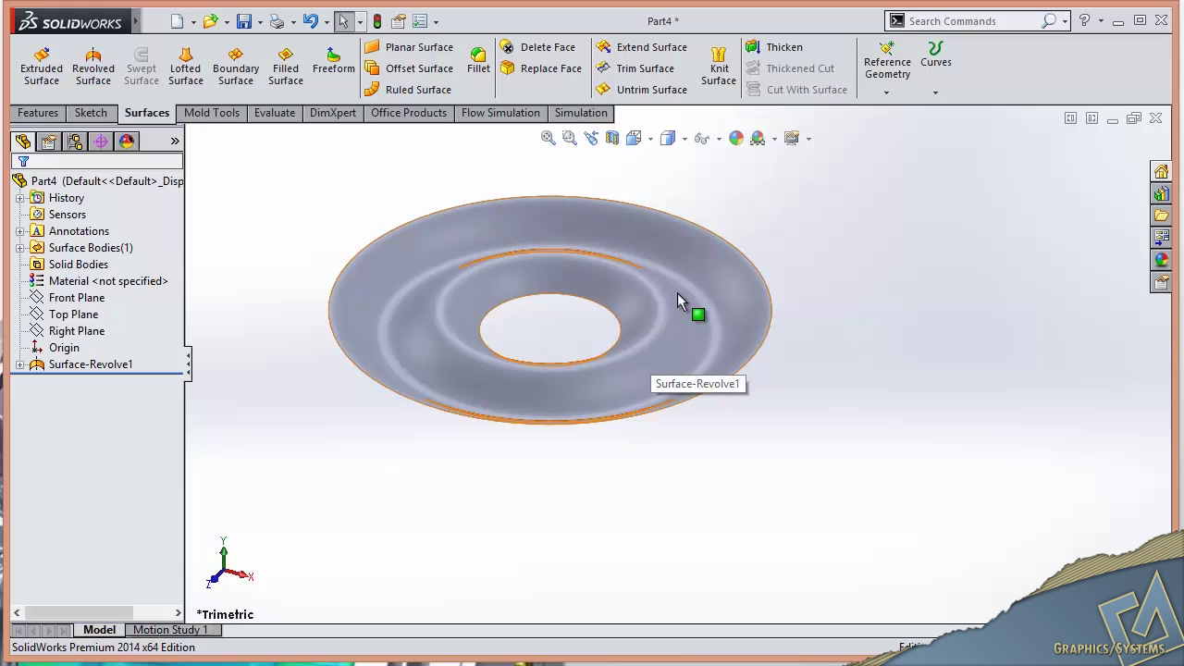
left_click(707, 270)
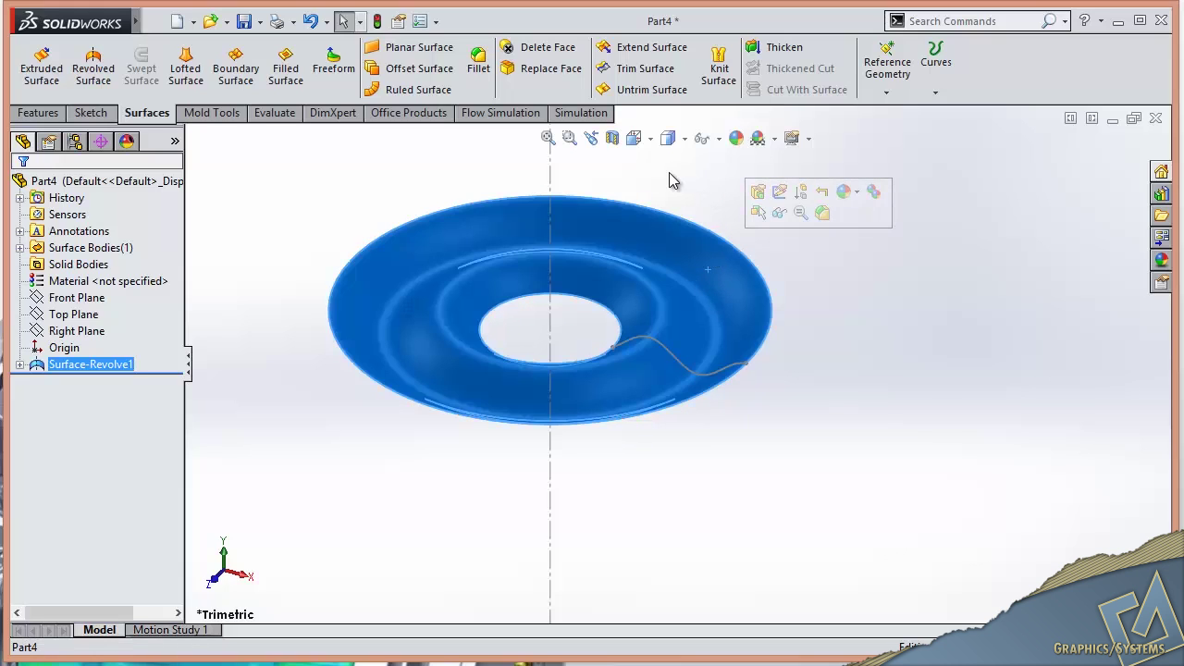
- Thicken the revolved surface by .25 into the solid wavy washer Thicken1
left_click(781, 47)
left_click(102, 318)
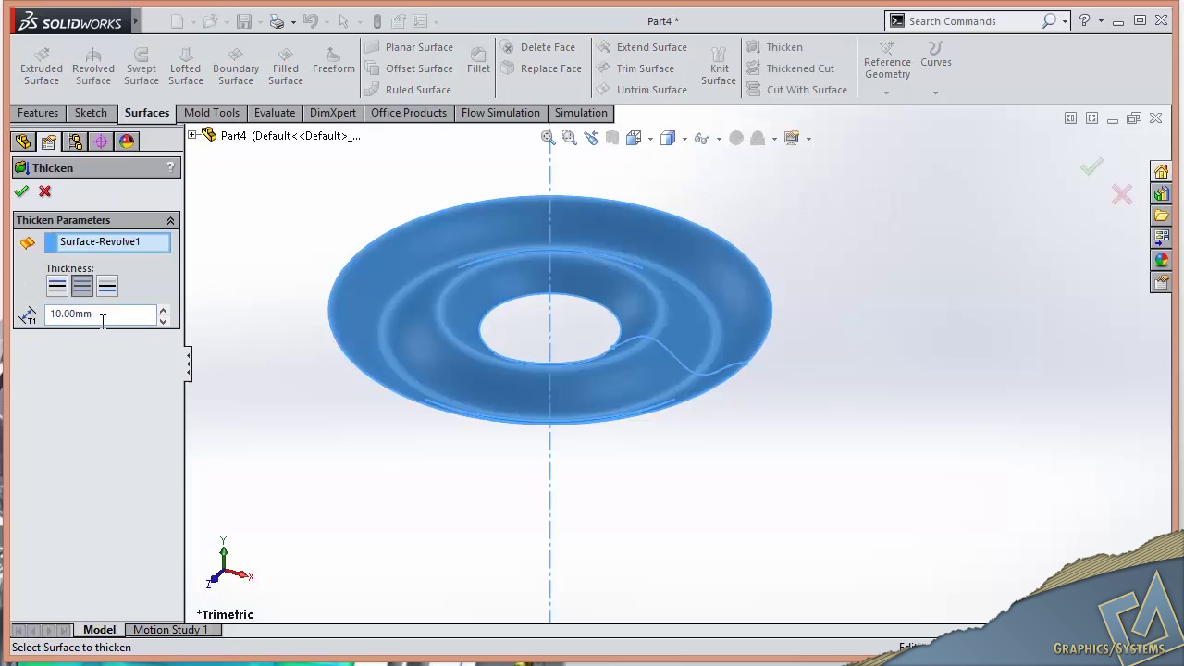
double_click(102, 317)
type(".25")
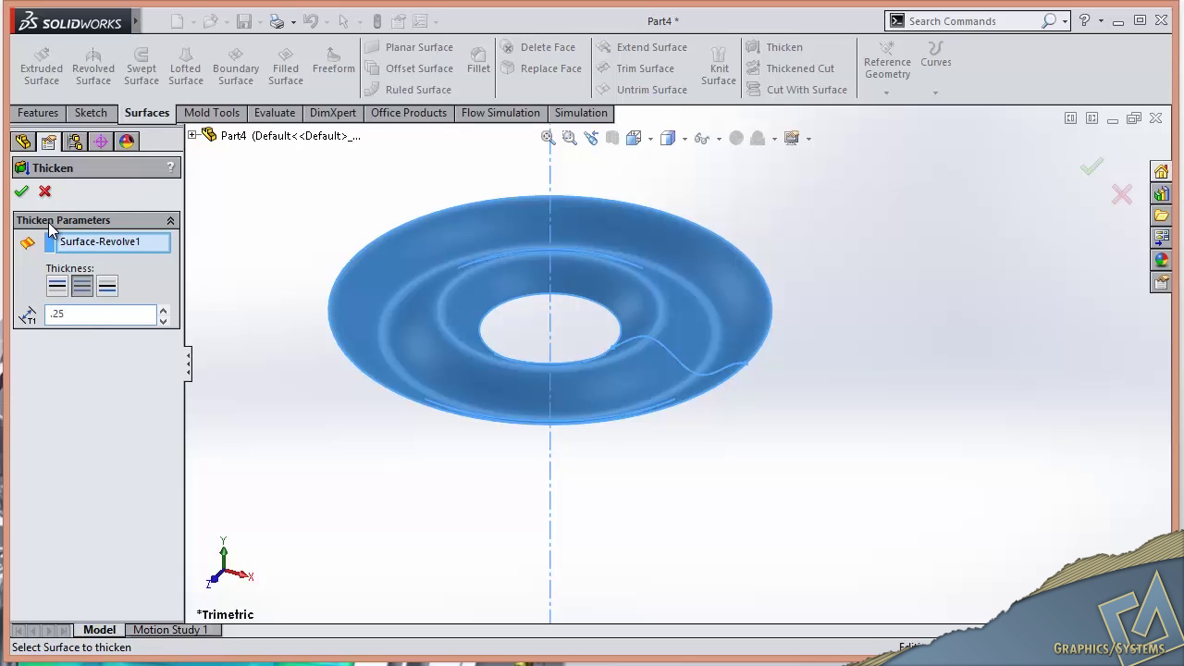
left_click(21, 191)
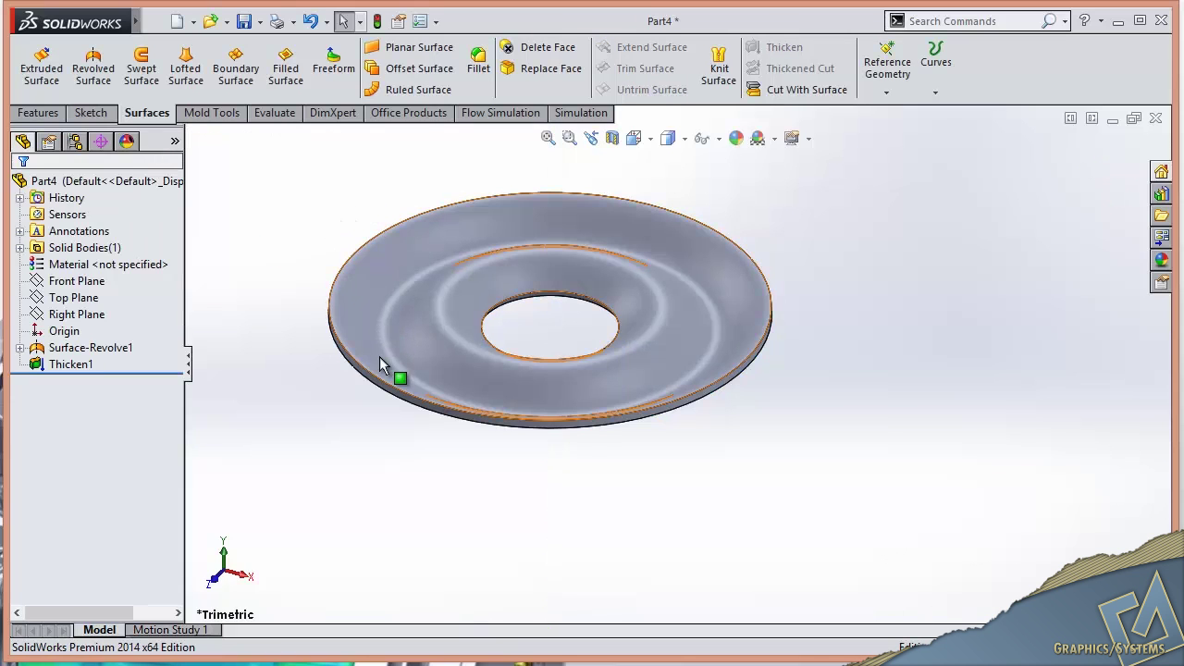
middle_click_drag(415, 410, 537, 455, "ctrl")
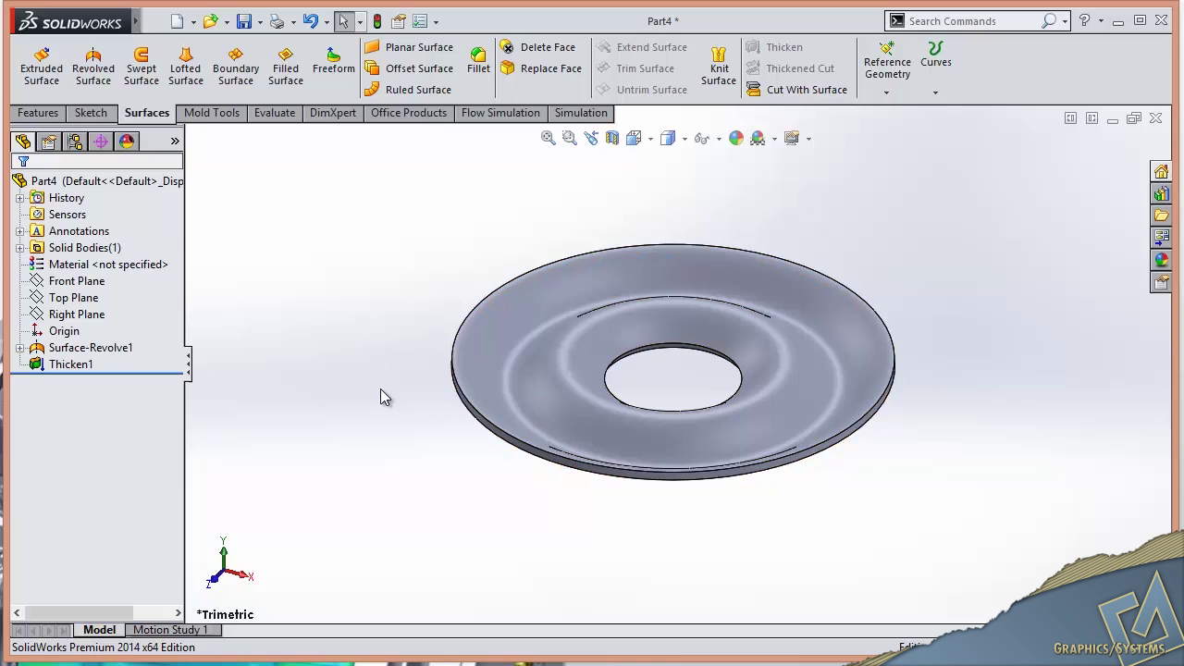
- In front view, start a Front Plane sketch with a vertical centerline through the washer
key("ctrl+1")
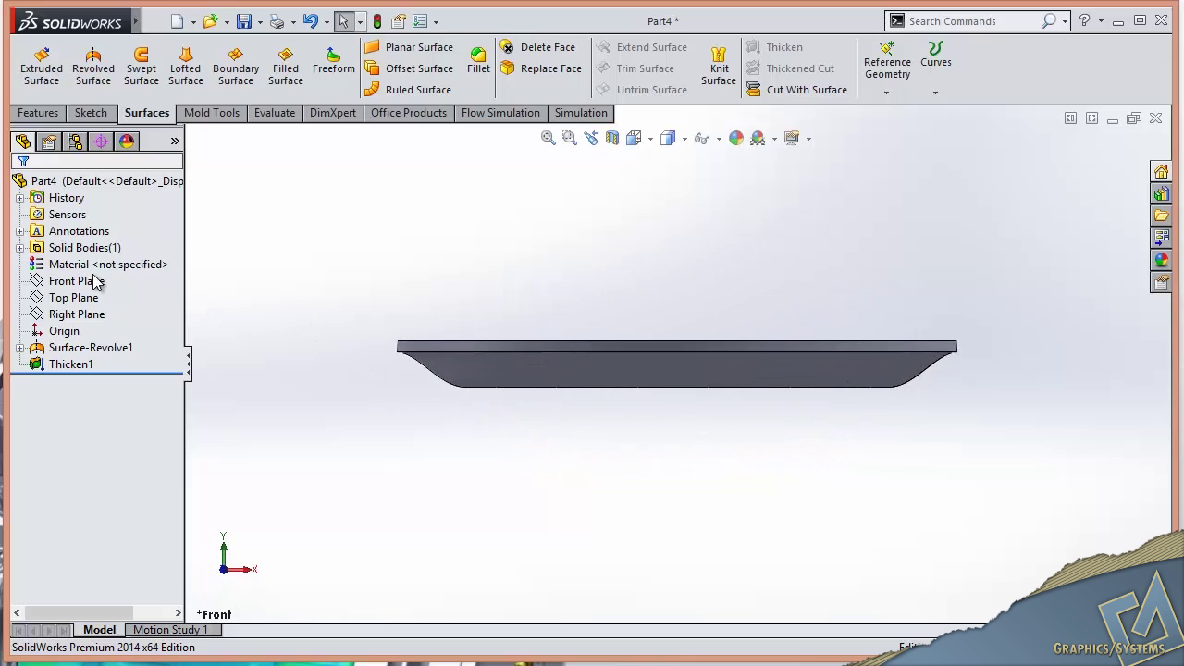
left_click(93, 281)
left_click(100, 259)
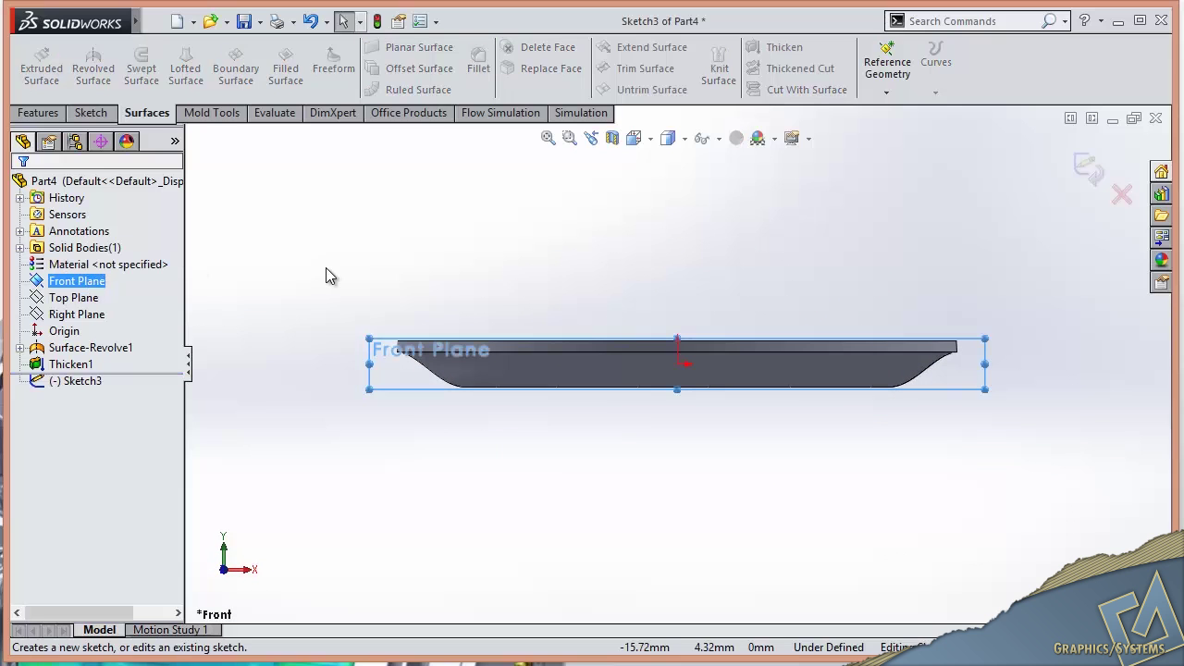
key("s")
left_click(365, 312)
left_click(376, 353)
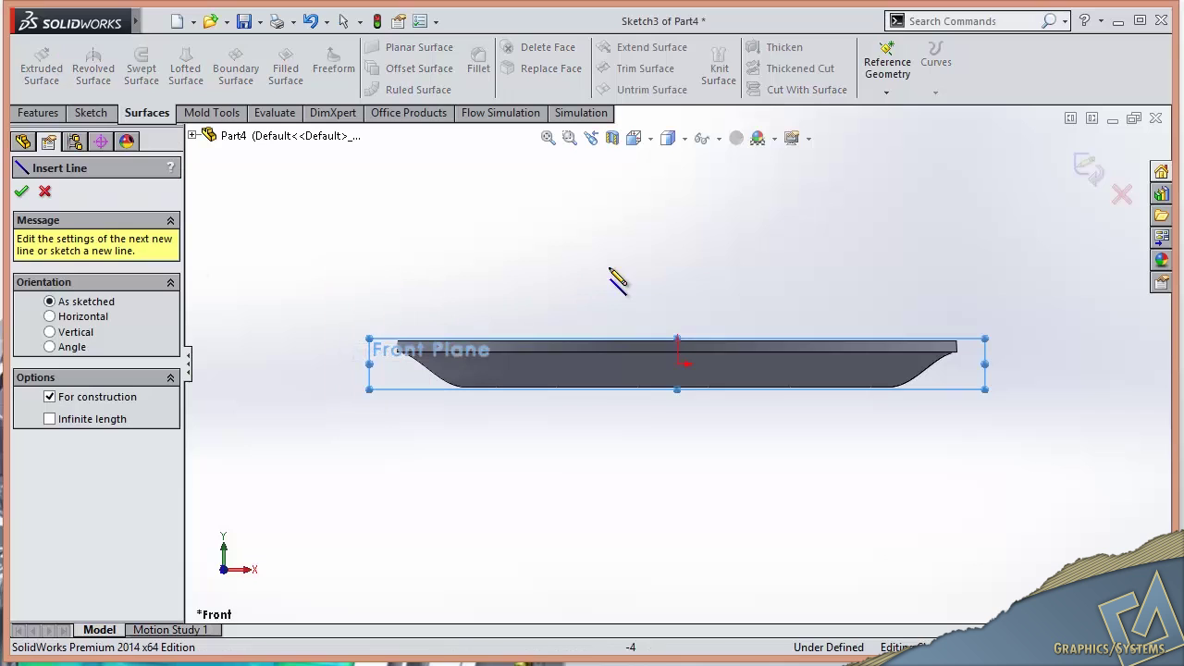
left_click(677, 245)
double_click(677, 510)
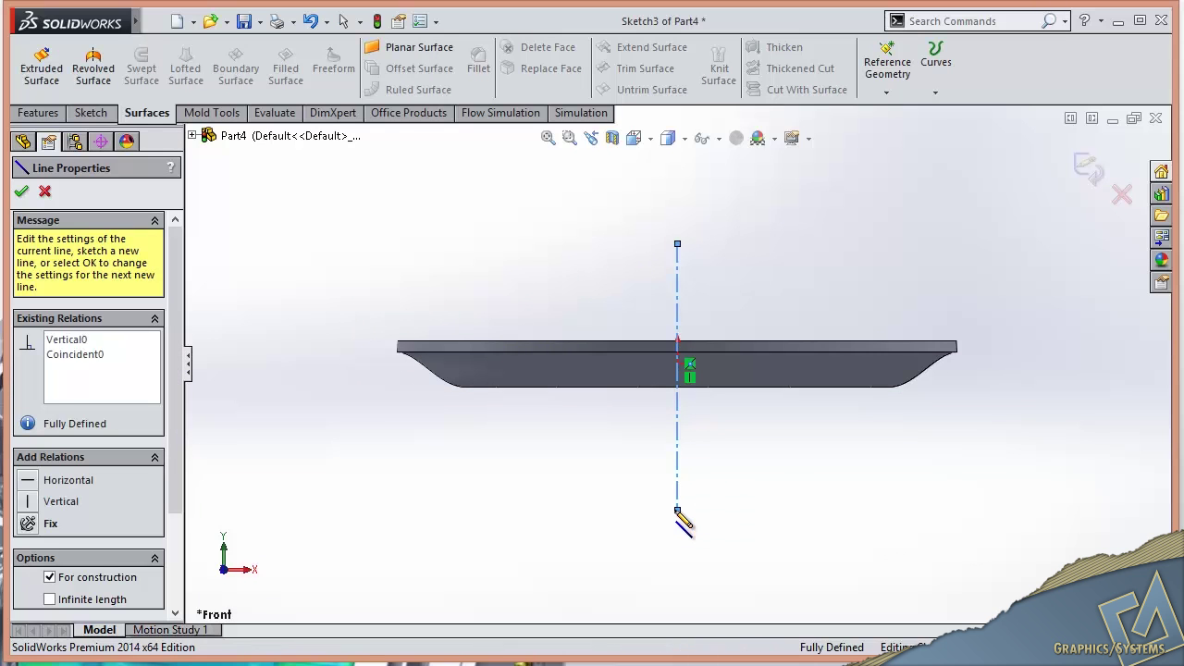
key("Escape")
- Draw a thin rectangle above the washer starting on the centerline
key("s")
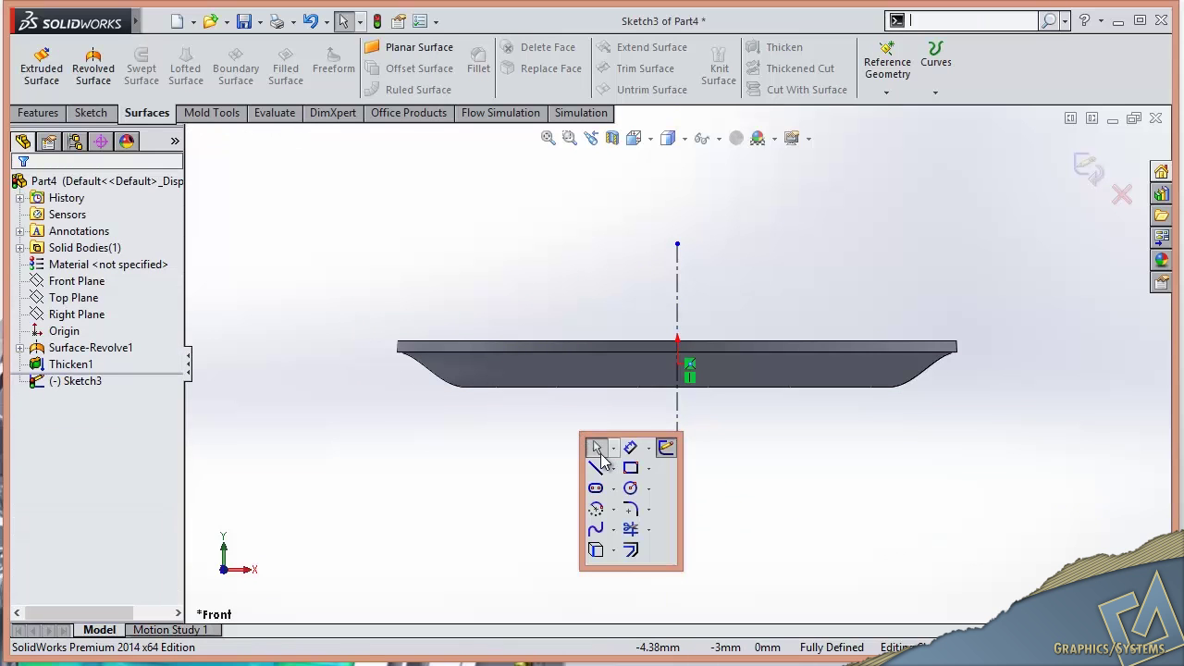
left_click(626, 477)
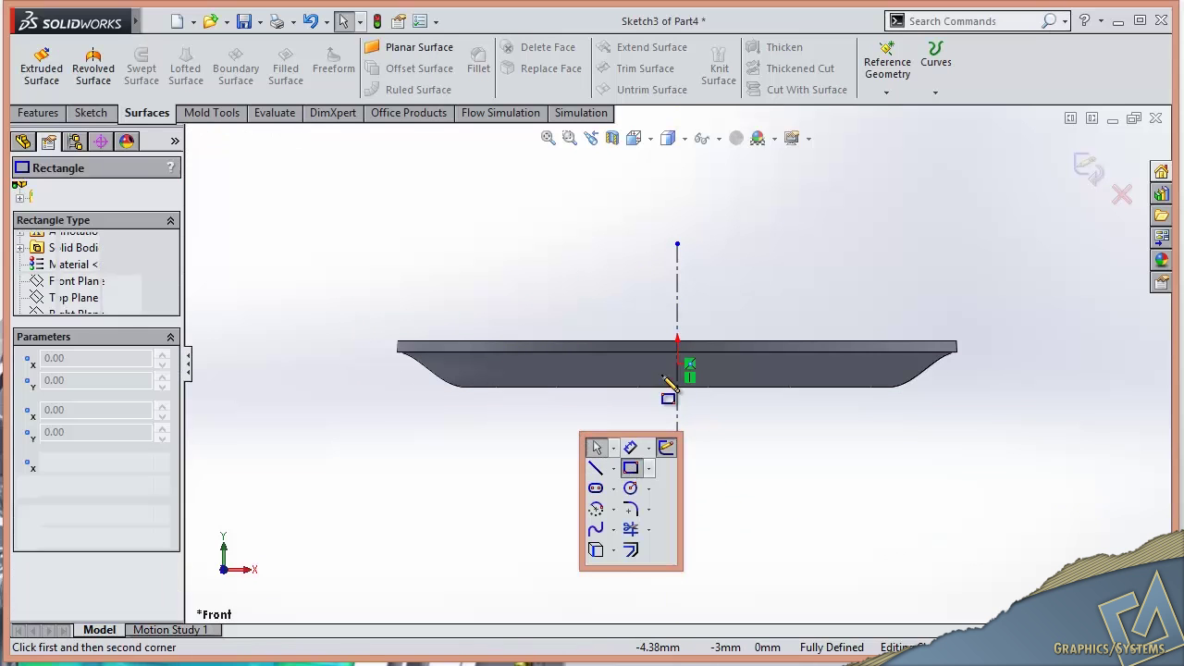
left_click(678, 326)
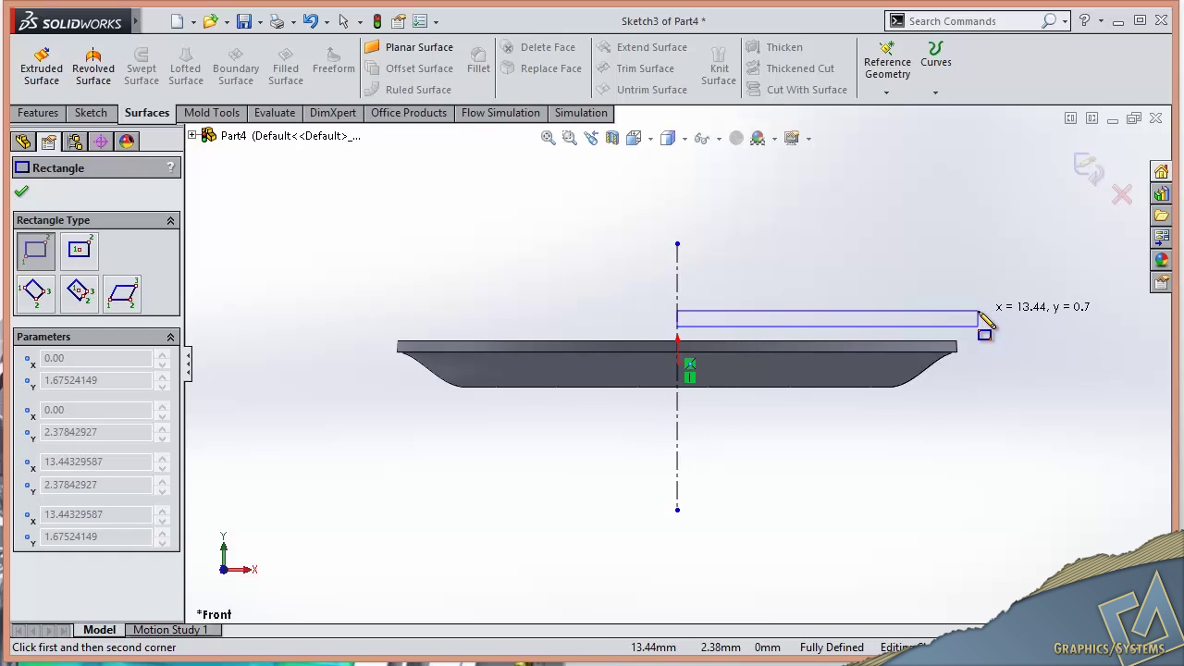
left_click(979, 315)
key("Escape")
scroll(767, 348, "down", 2)
scroll(751, 333, "down", 3)
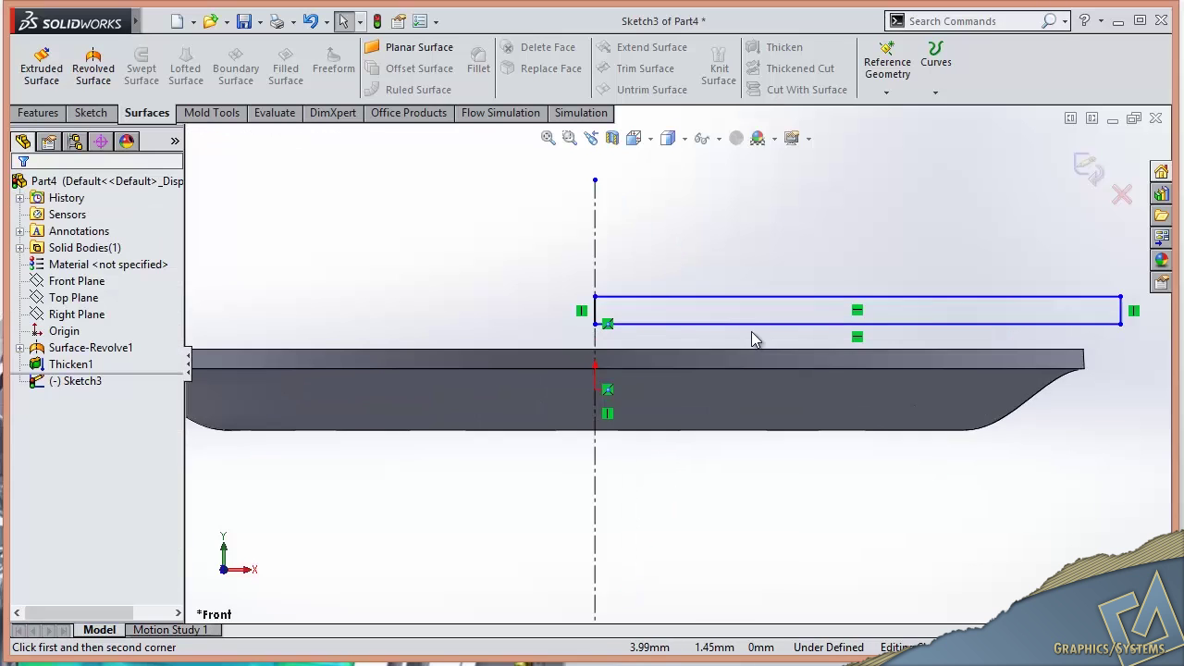
- Dimension the rectangle 0.25 mm tall and 26.89 mm in diameter about the centerline
key("s")
left_click(798, 357)
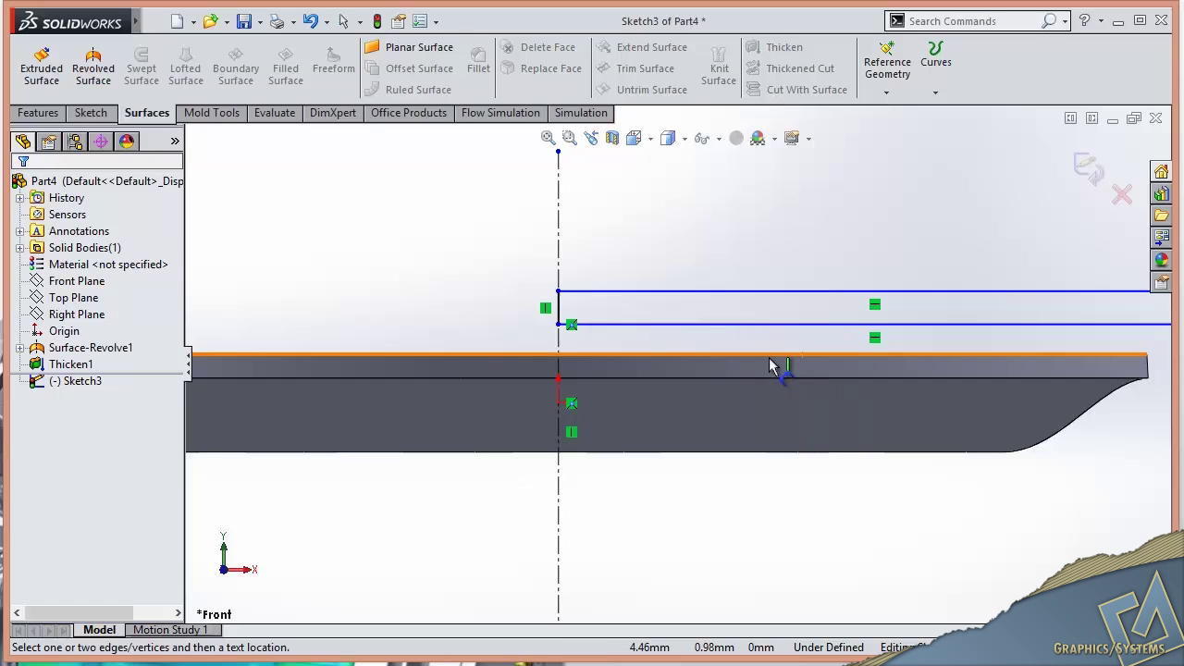
left_click(768, 324)
left_click(767, 343)
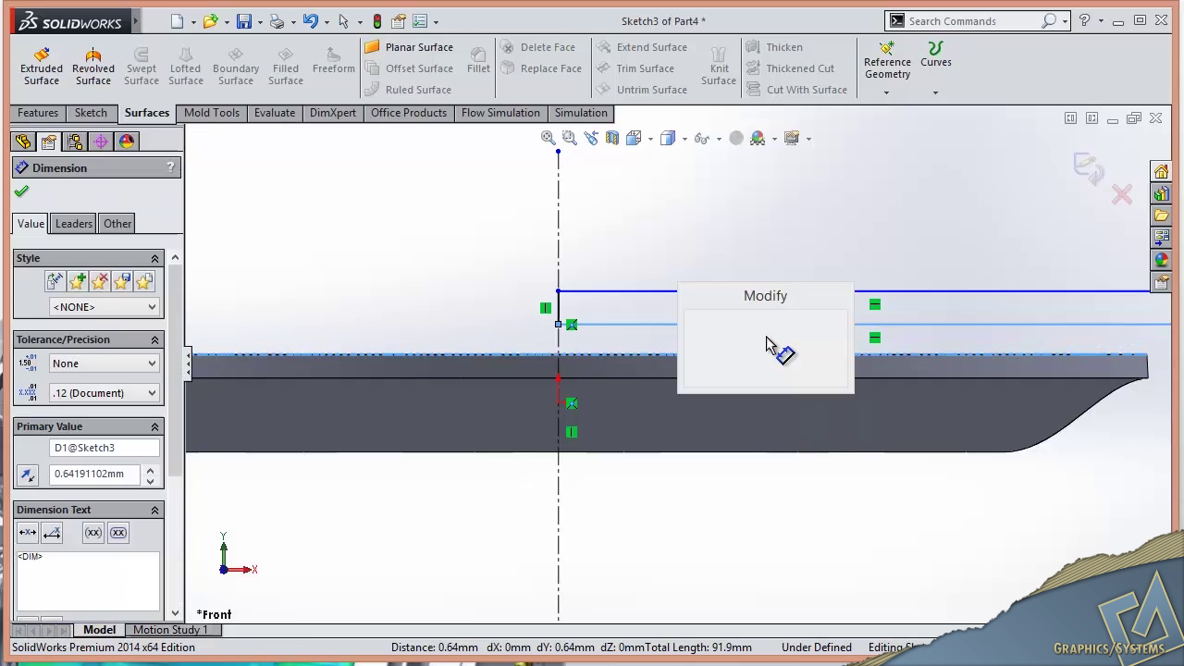
type("0.25")
key("Return")
scroll(766, 343, "up", 1)
scroll(768, 343, "up", 1)
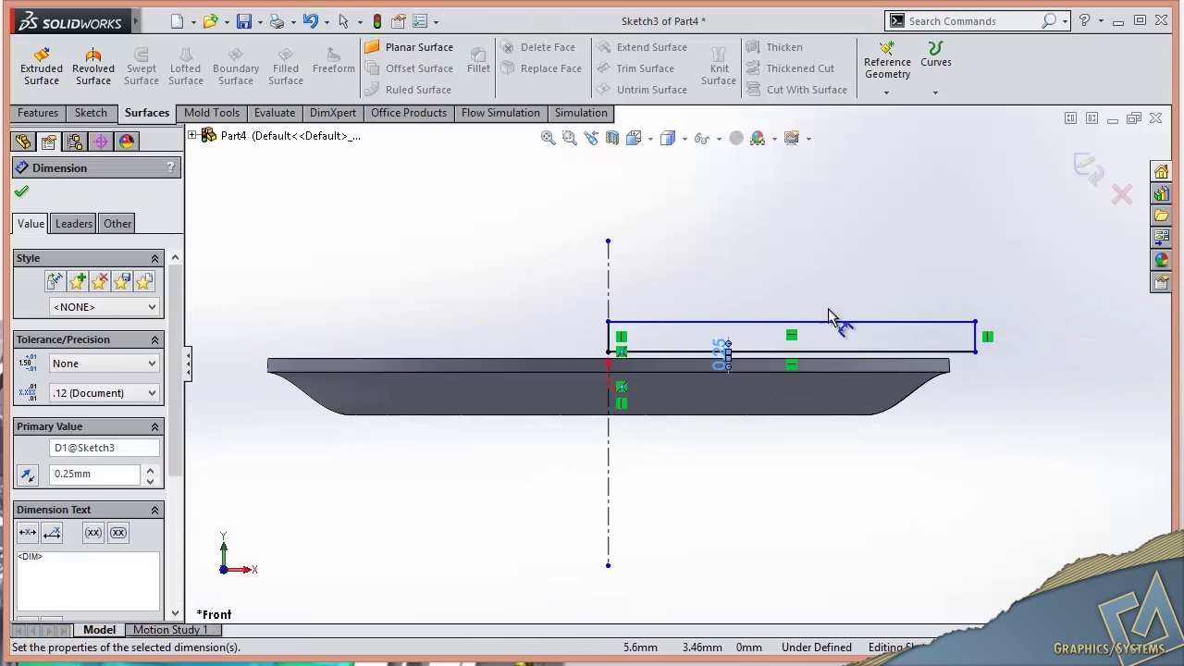
left_click(607, 296)
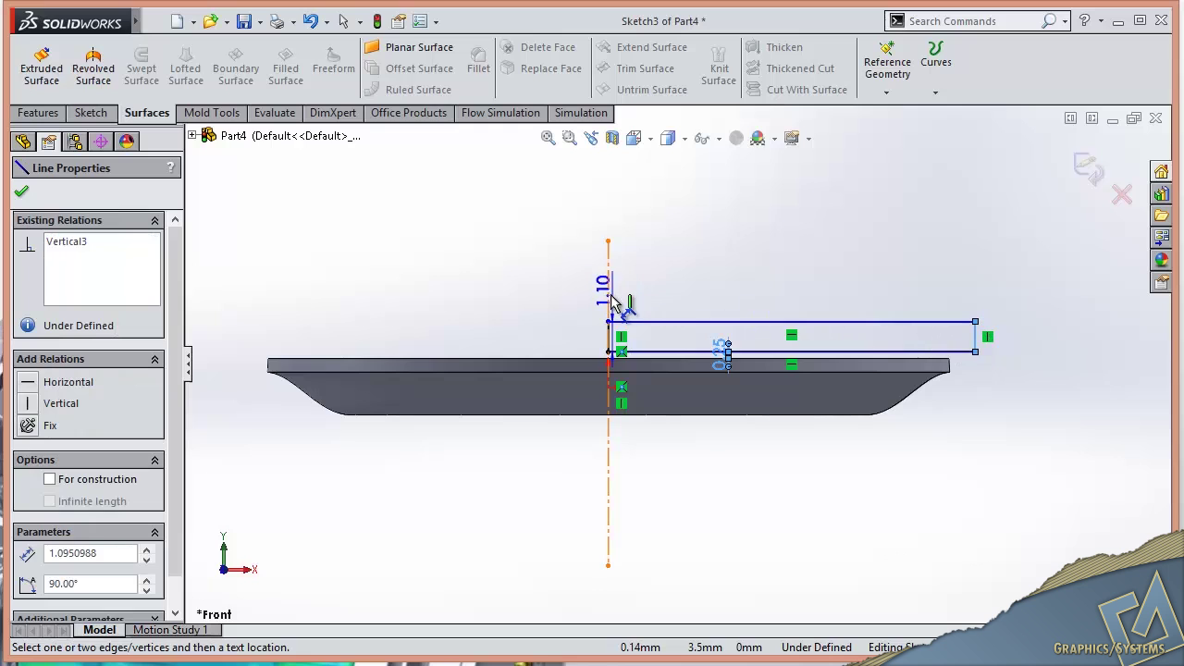
left_click(638, 322)
left_click(460, 300)
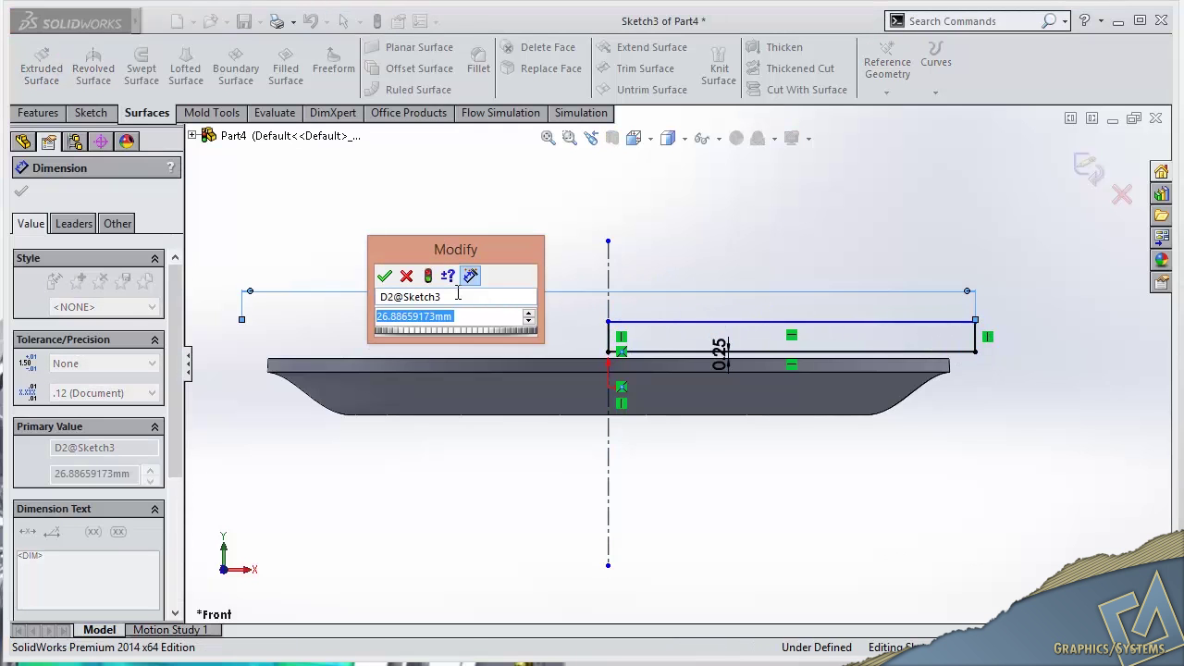
key("Return")
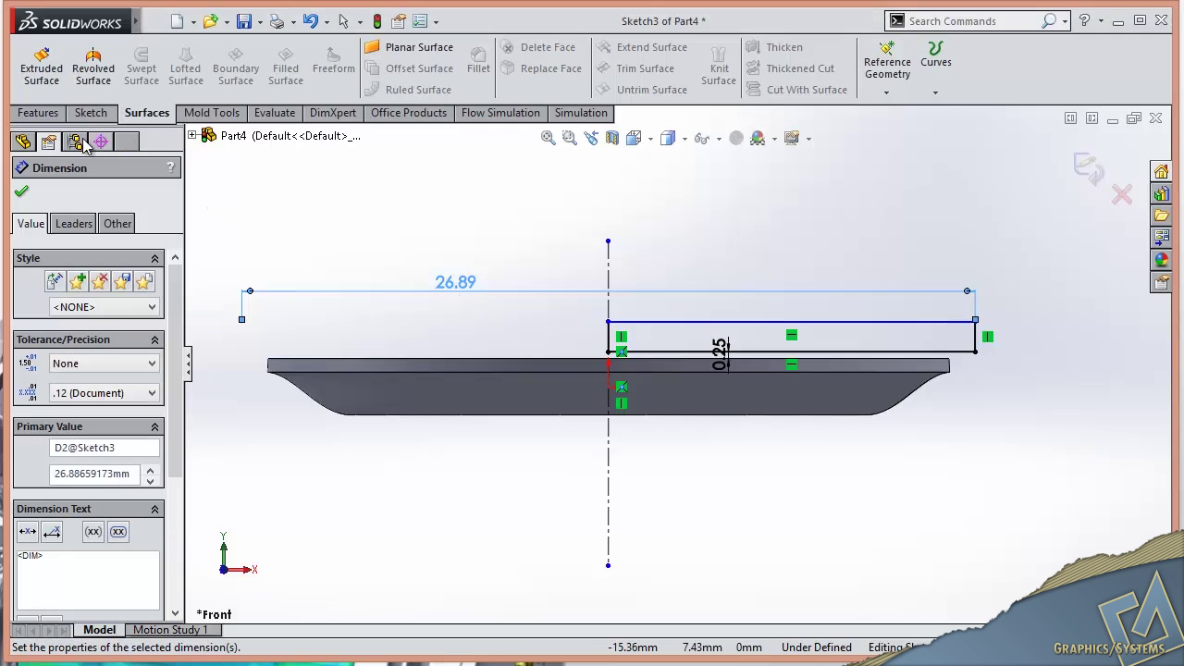
left_click(47, 115)
- Revolve the rectangle into Revolve1 with Merge result off, then minimize Part4
left_click(102, 71)
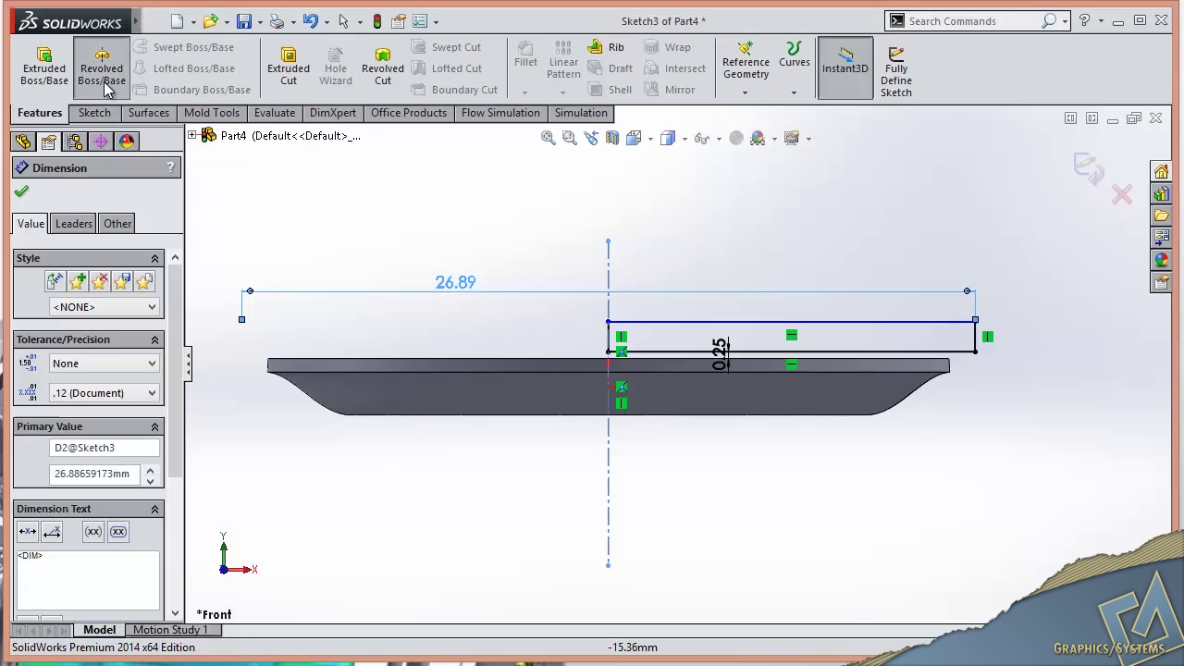
left_click(57, 366)
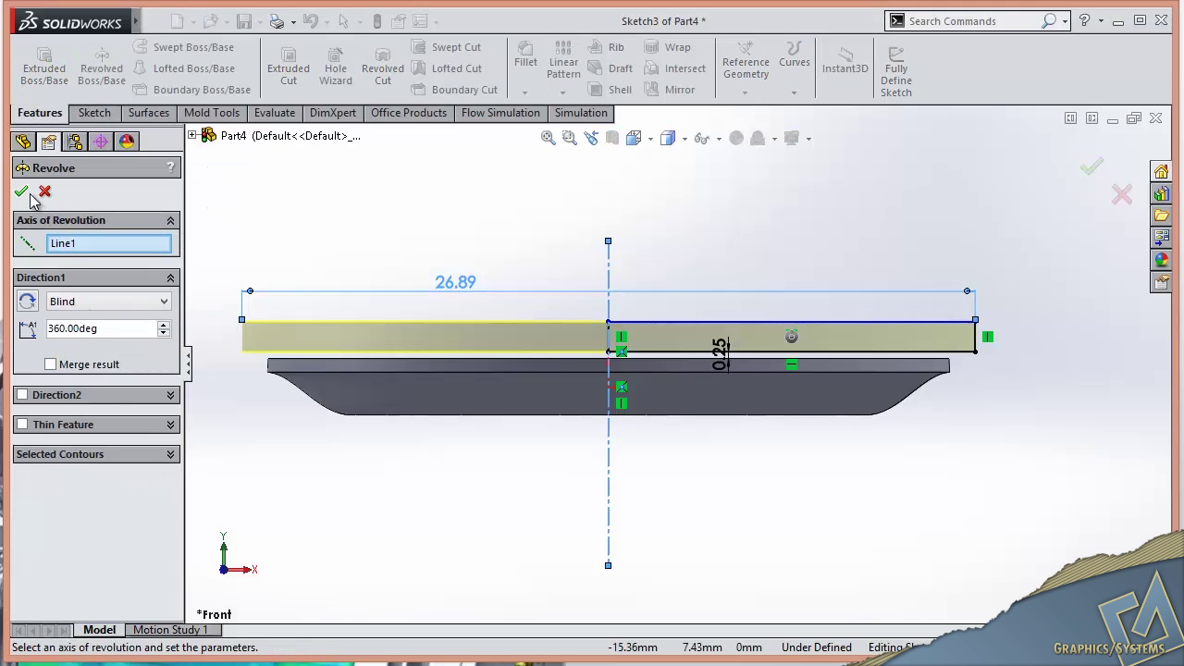
key("Return")
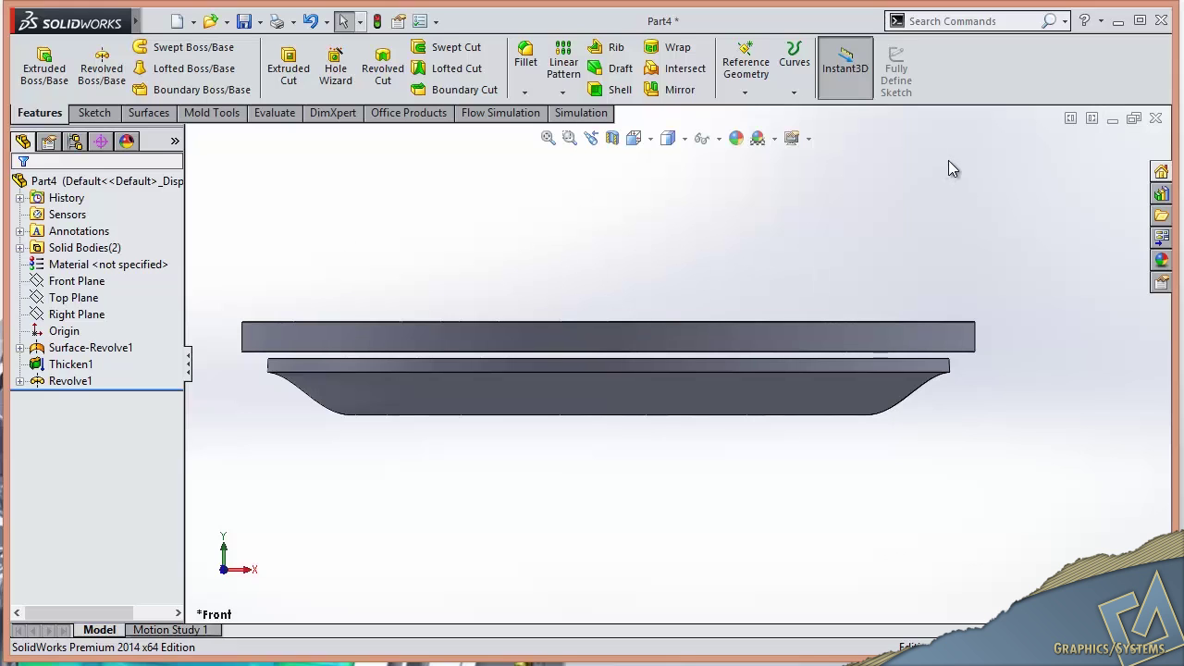
left_click(1112, 118)
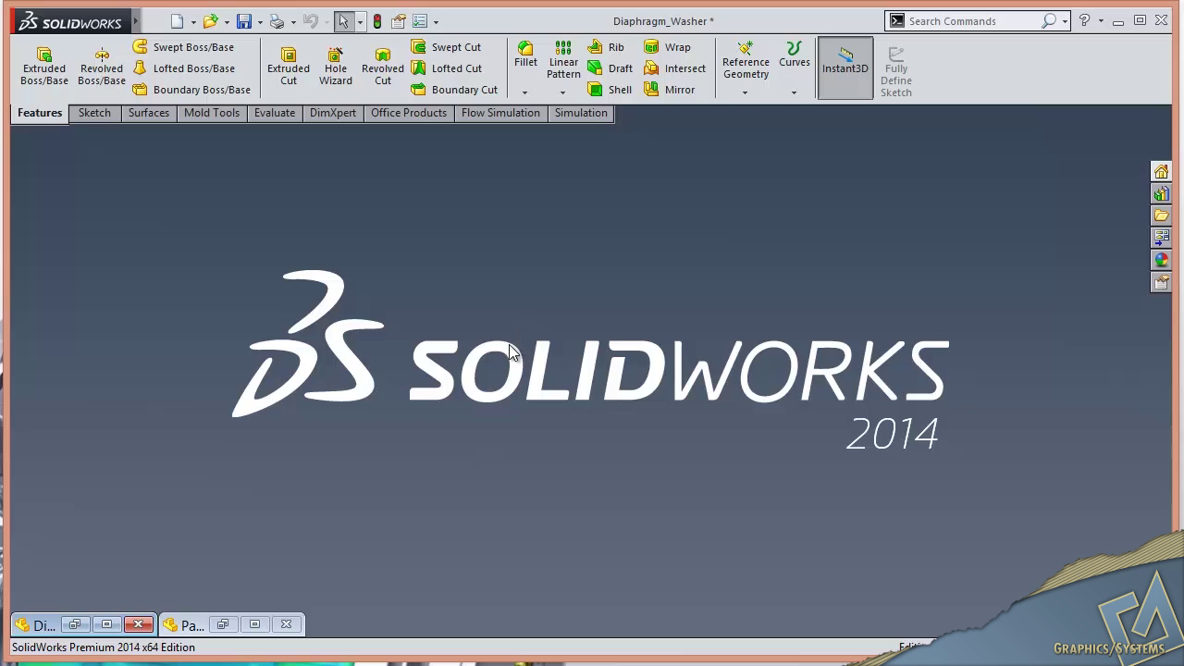
- Restore the Diaphragm_Washer window and apply a Front Plane section view
left_click(107, 622)
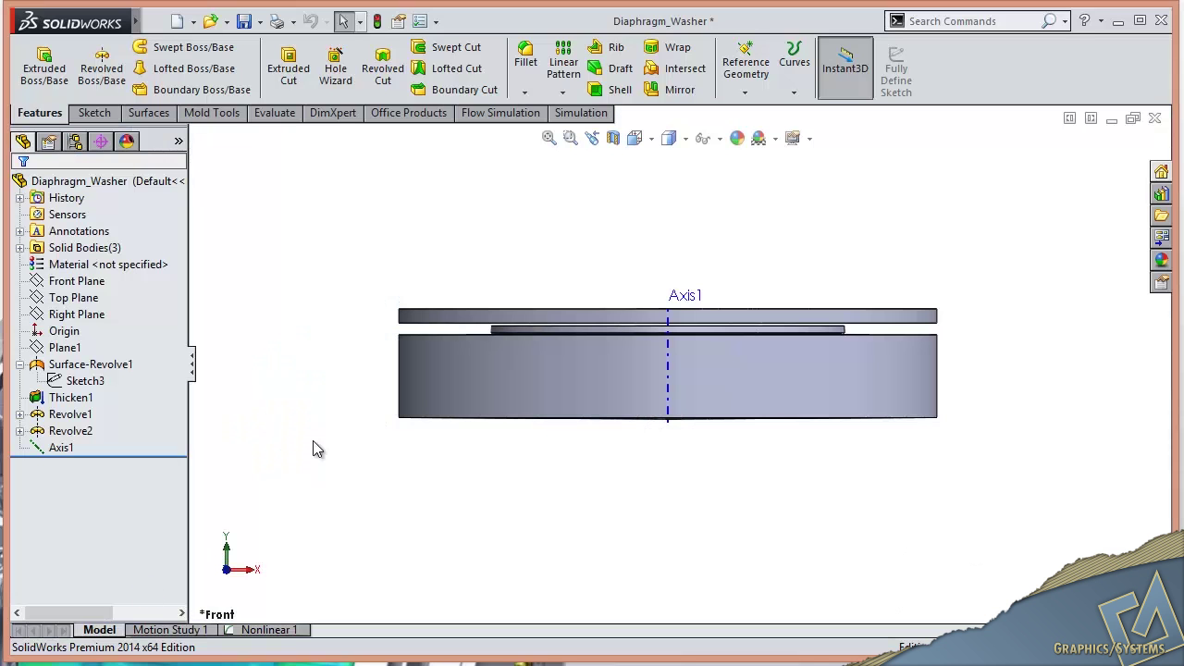
left_click(614, 138)
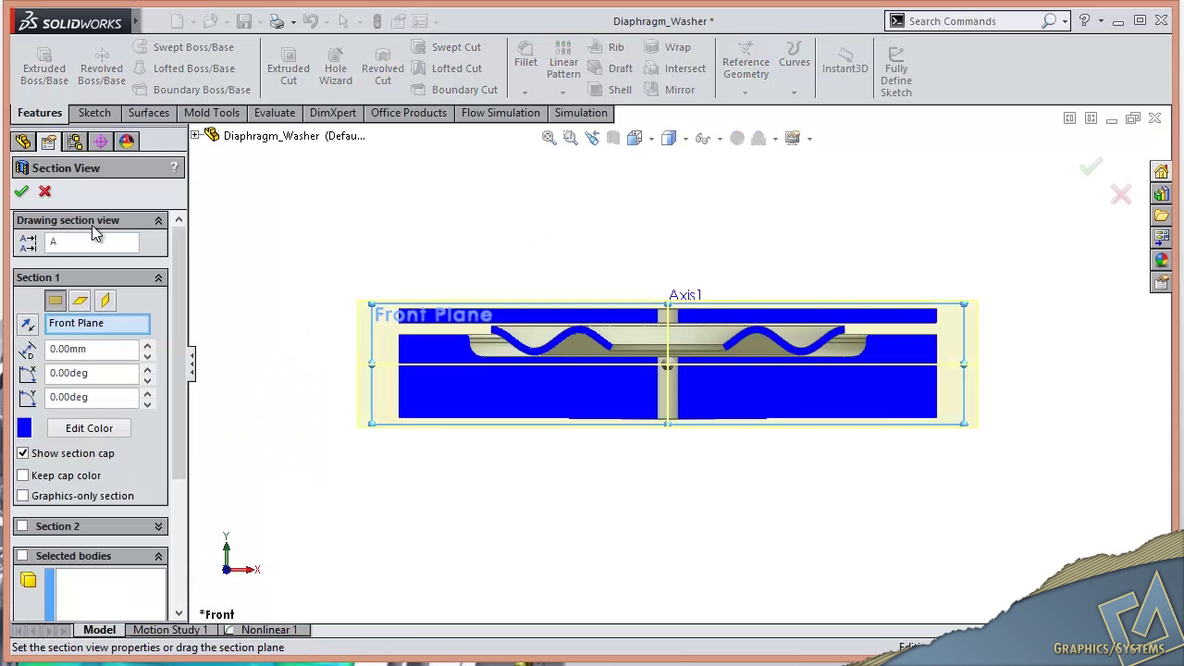
left_click(20, 193)
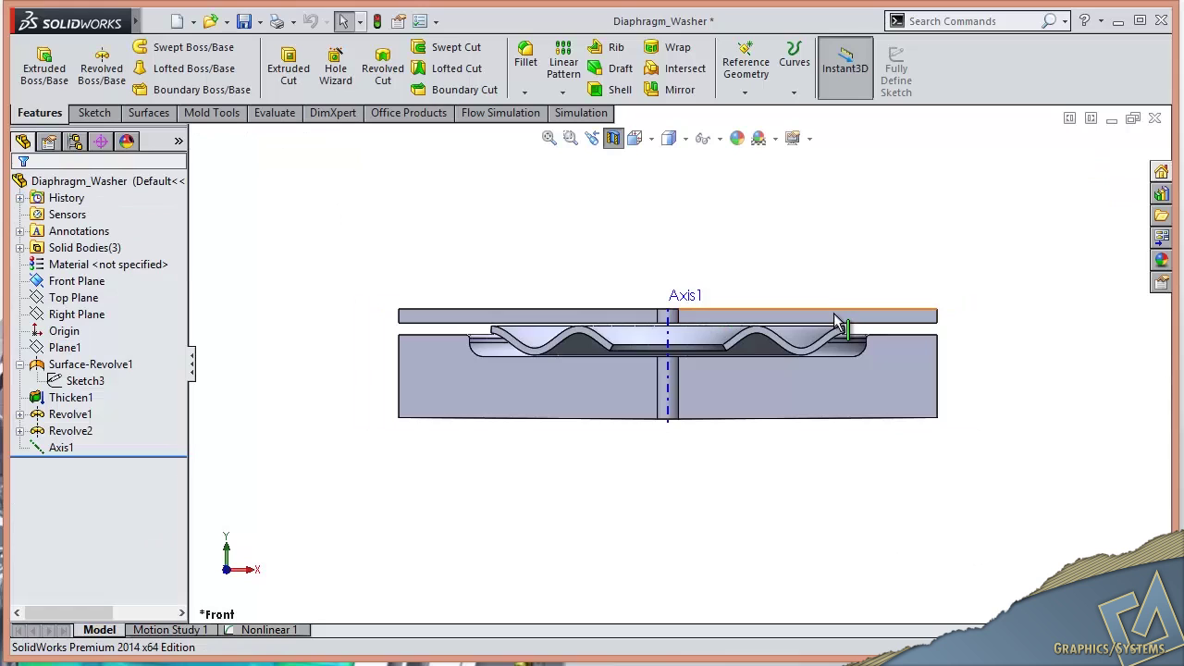
scroll(832, 329, "down", 1)
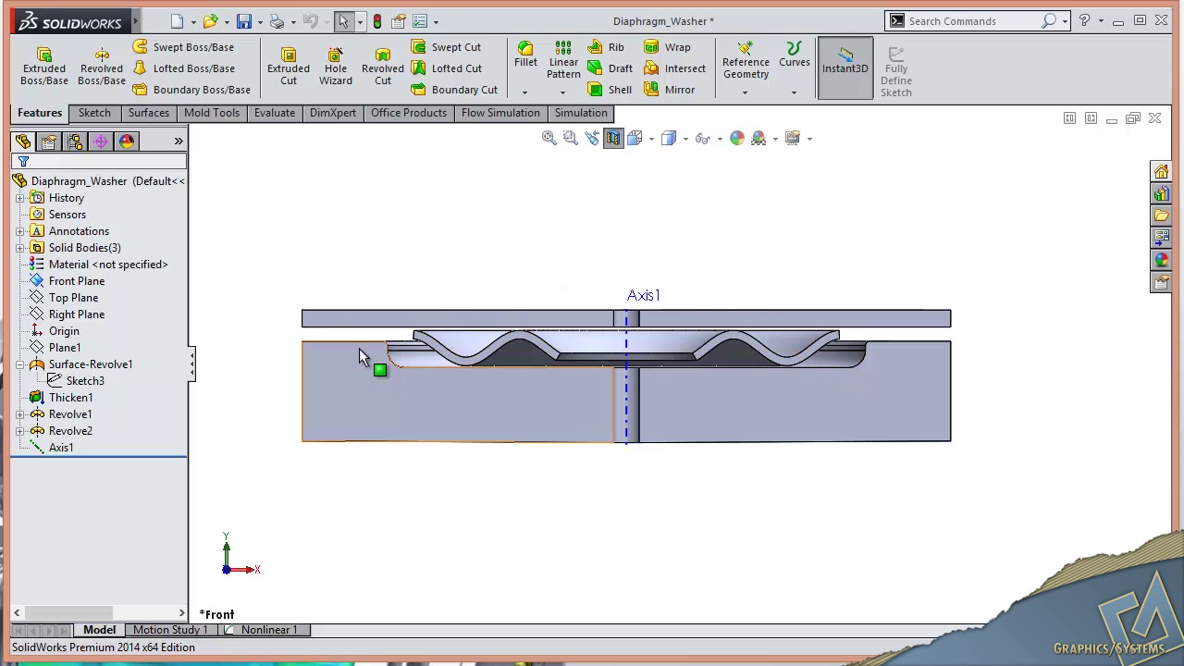
- Create a new Nonlinear study with Use 2D Simplification turned on
left_click(577, 113)
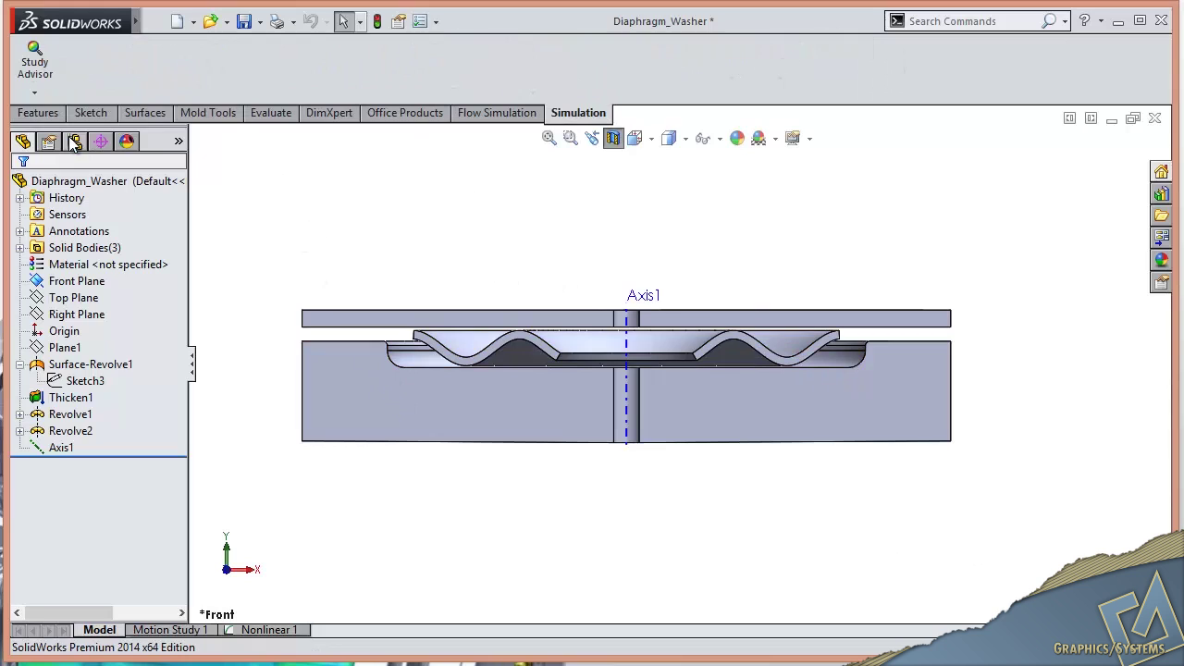
left_click(34, 92)
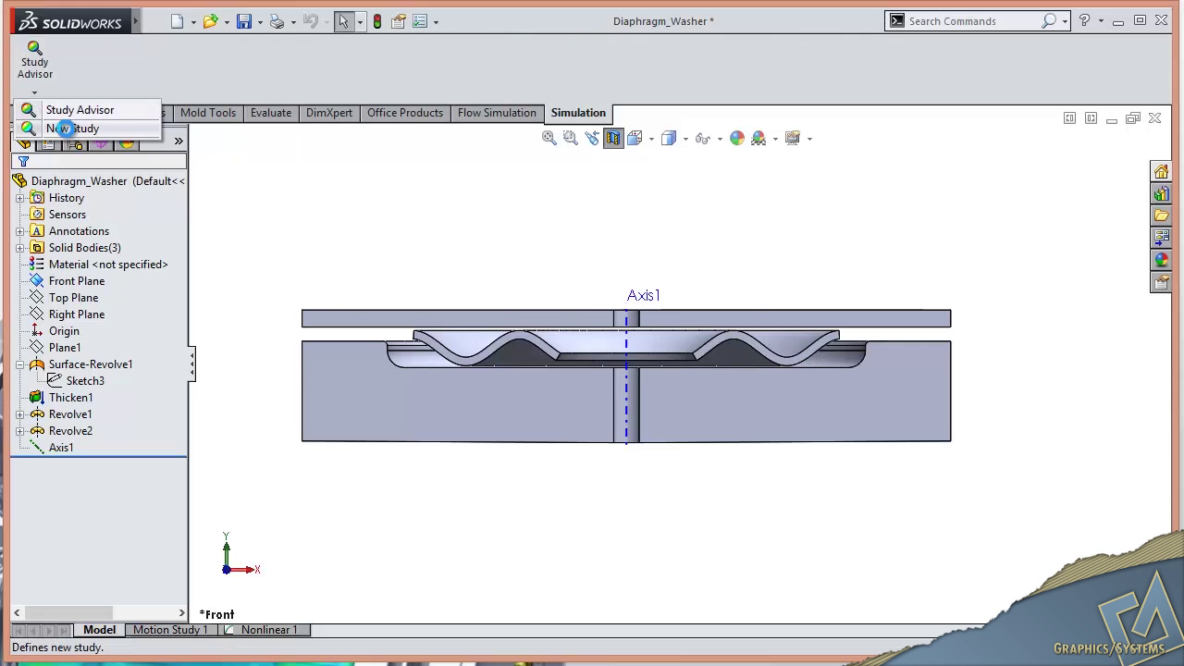
left_click(65, 128)
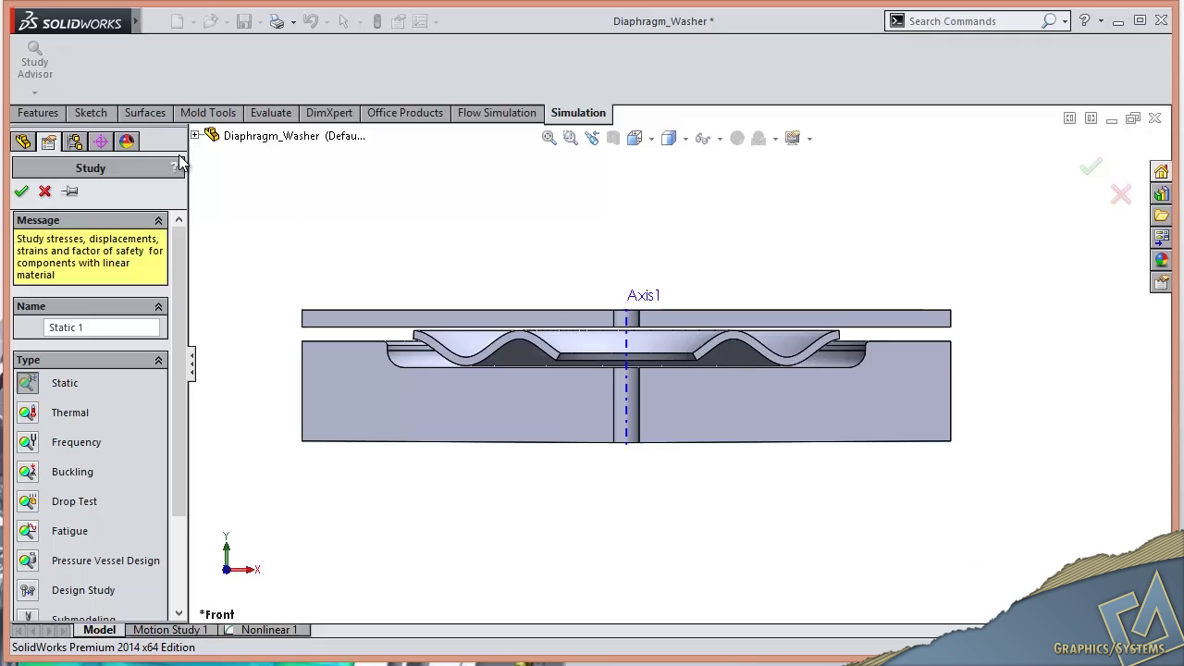
left_click_drag(177, 310, 134, 523)
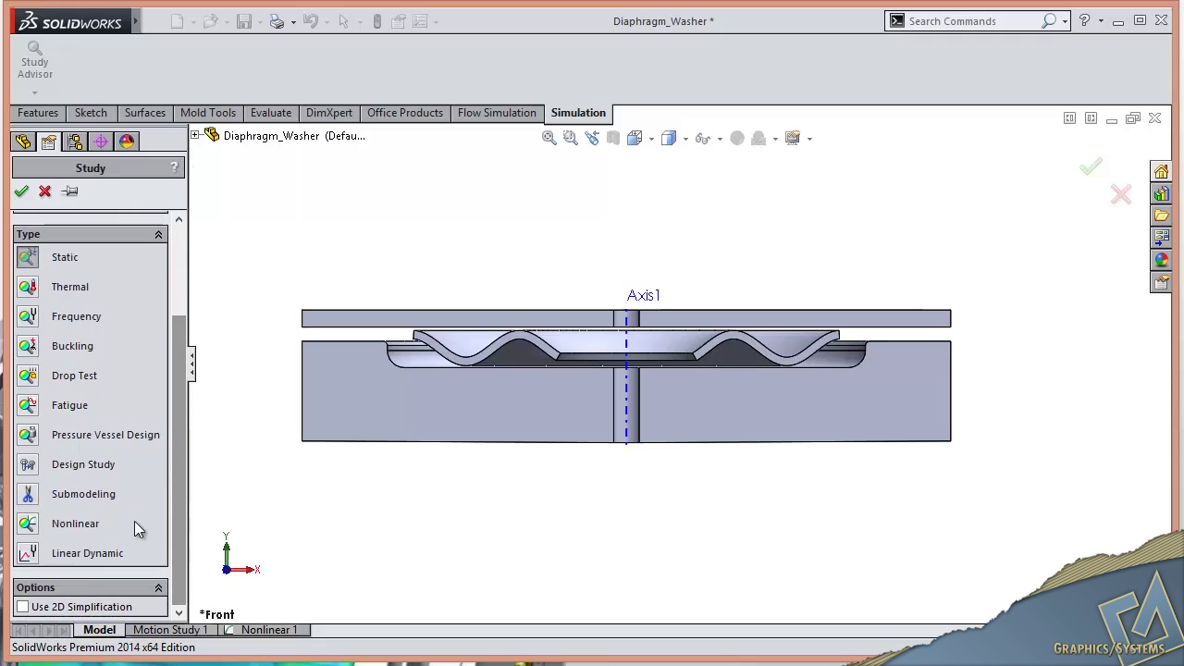
left_click(27, 552)
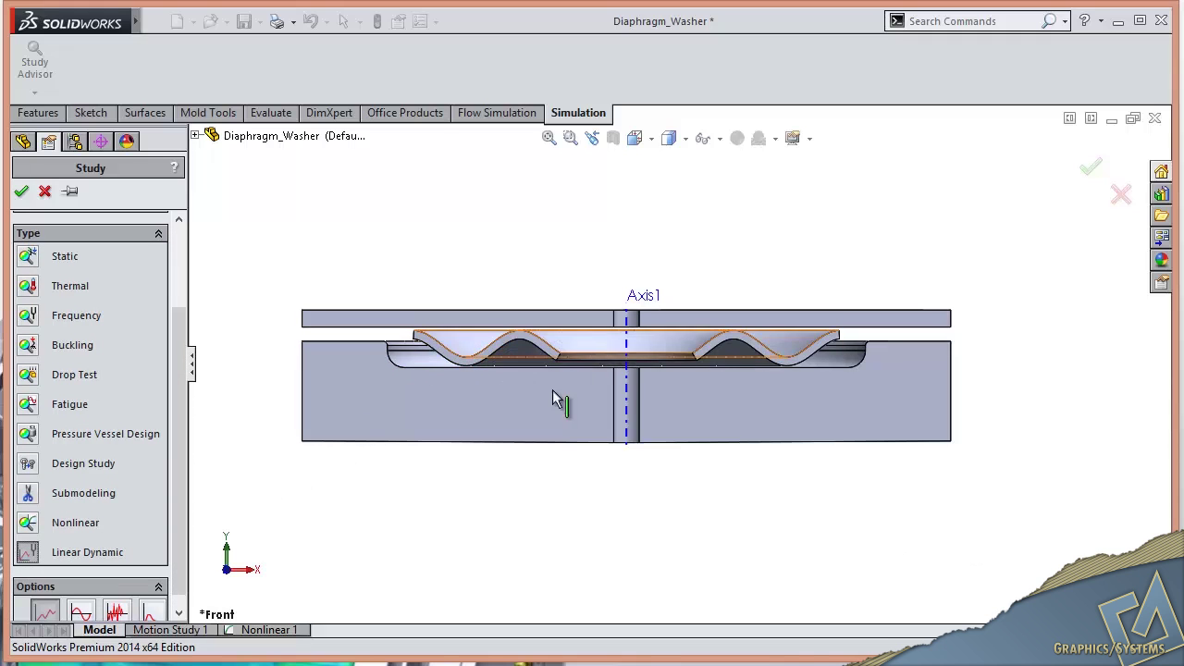
left_click(92, 525)
left_click_drag(175, 453, 186, 513)
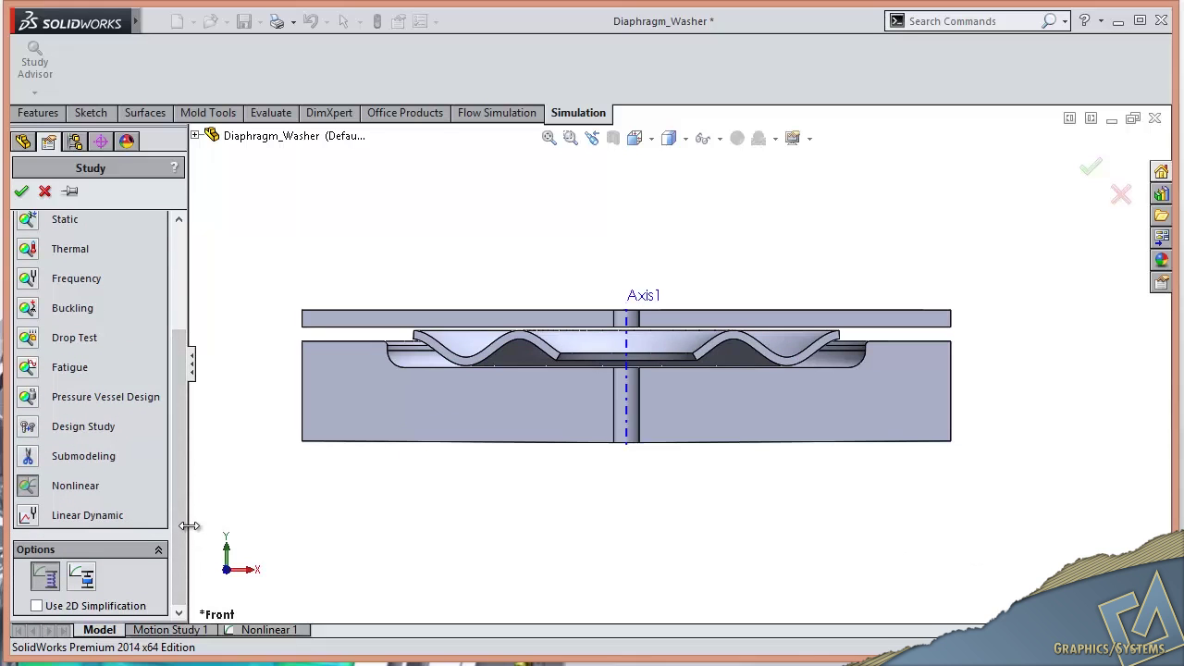
left_click(37, 606)
left_click(21, 191)
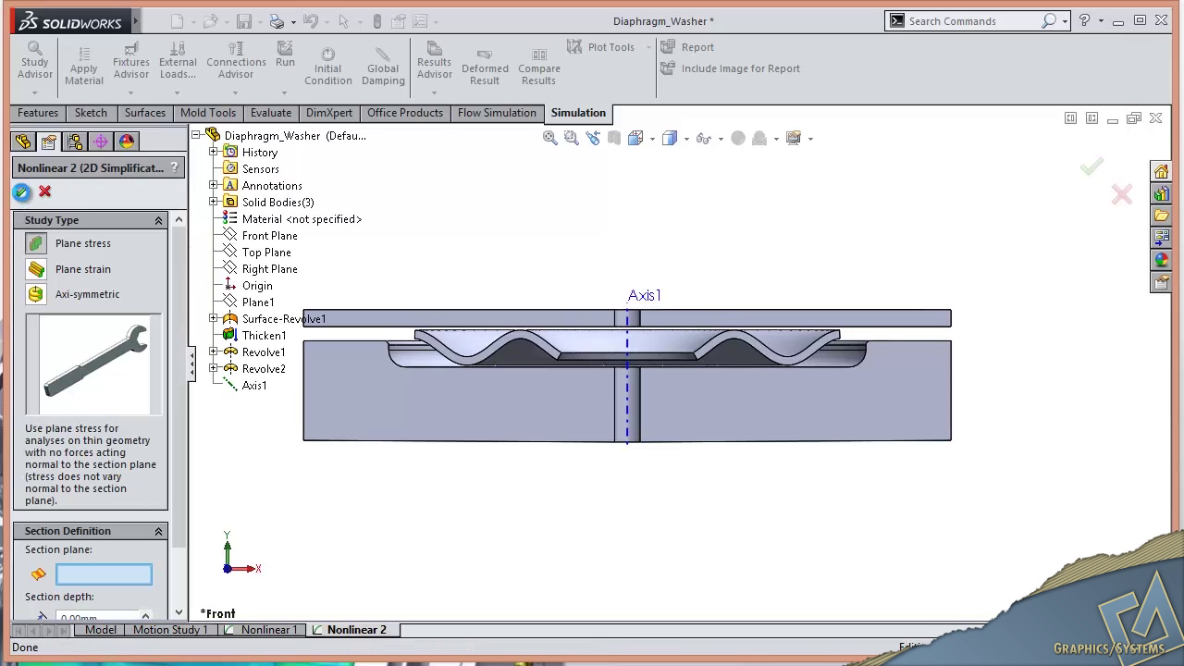
- Set the 2D simplification to Axi-symmetric on Front Plane about Axis1
left_click(36, 294)
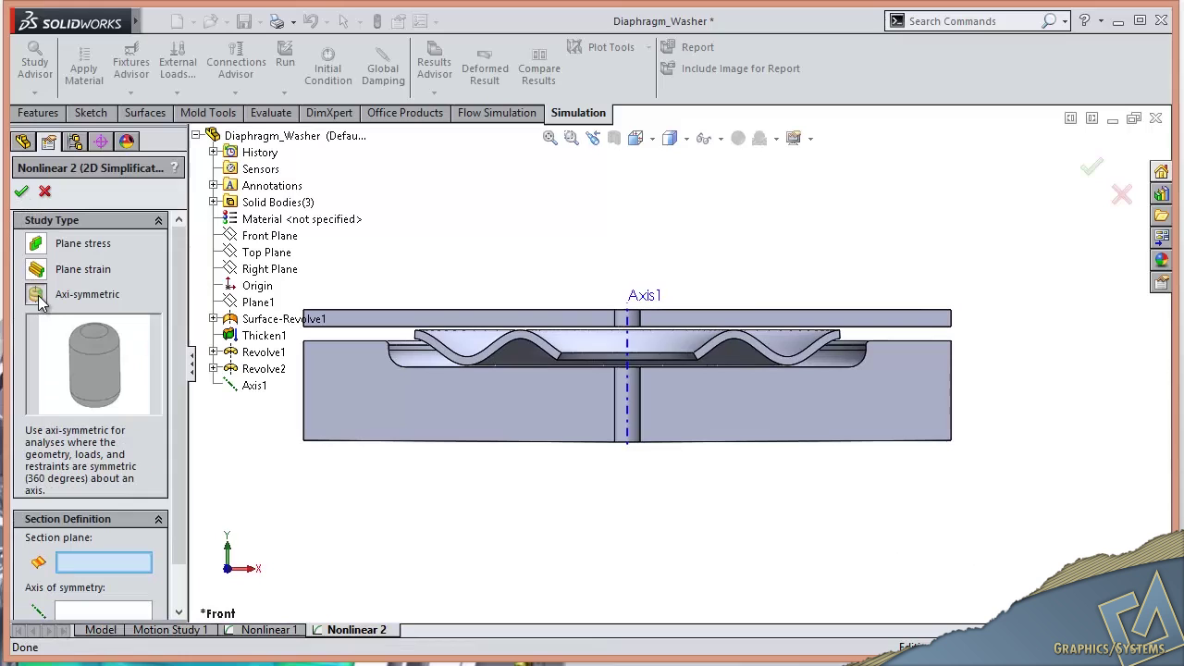
left_click(263, 237)
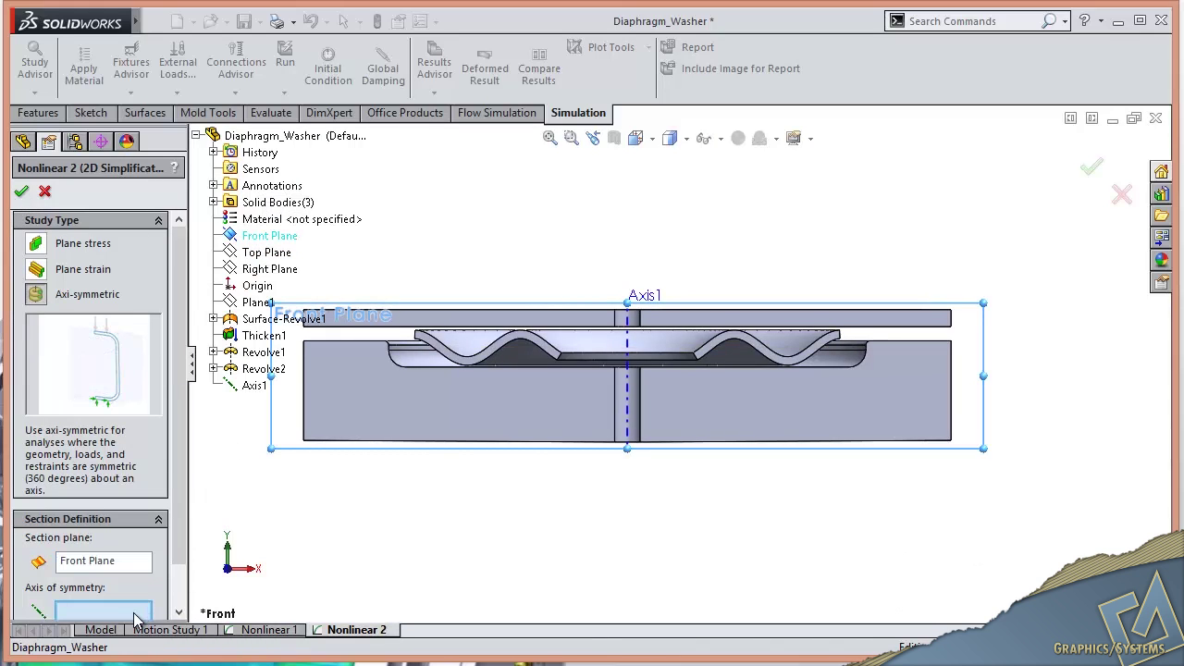
left_click(629, 400)
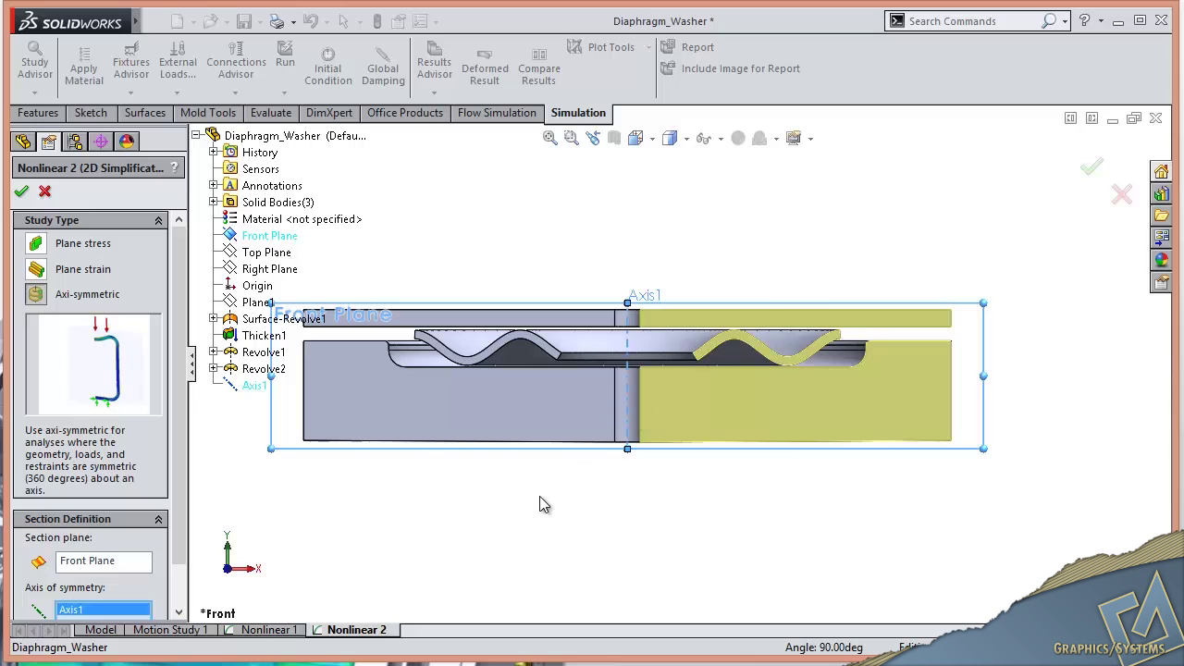
left_click(23, 194)
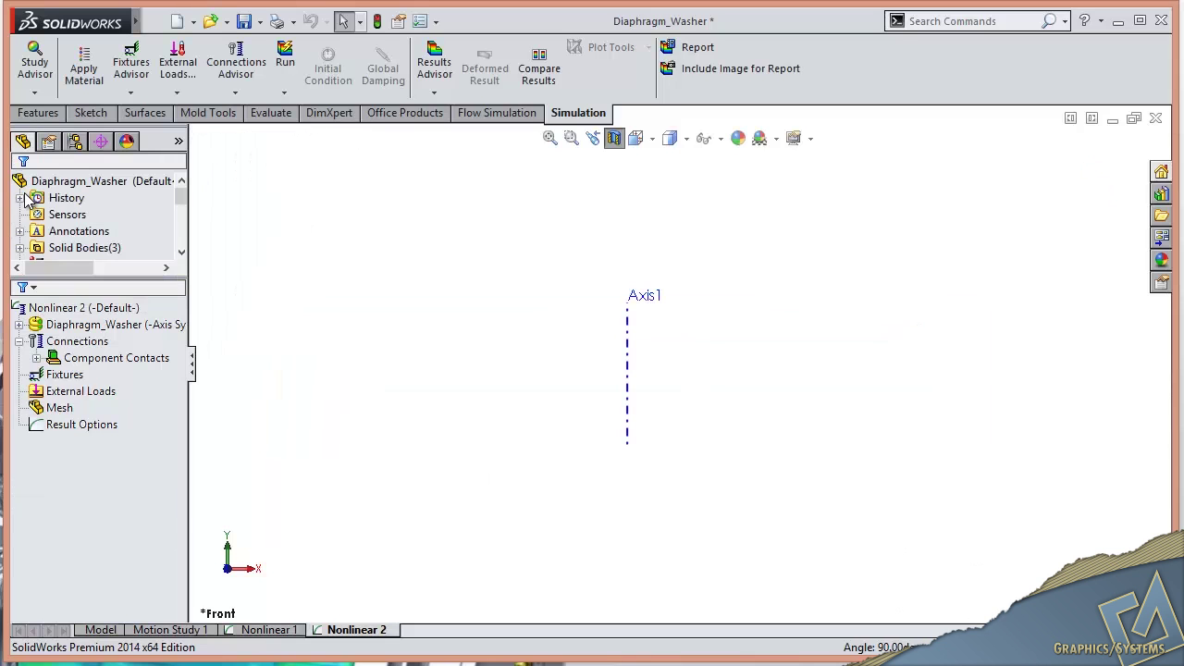
- Turn off the section cut and assign Alloy Steel to SurfaceBody 2 and 3
left_click(614, 139)
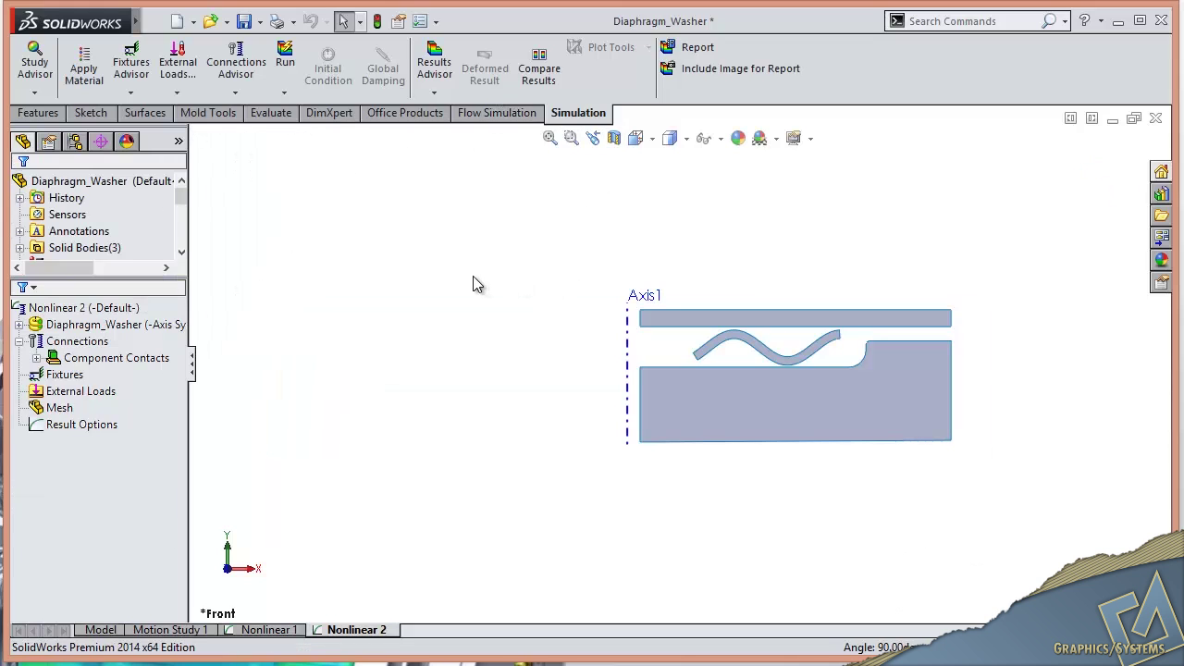
left_click(35, 325)
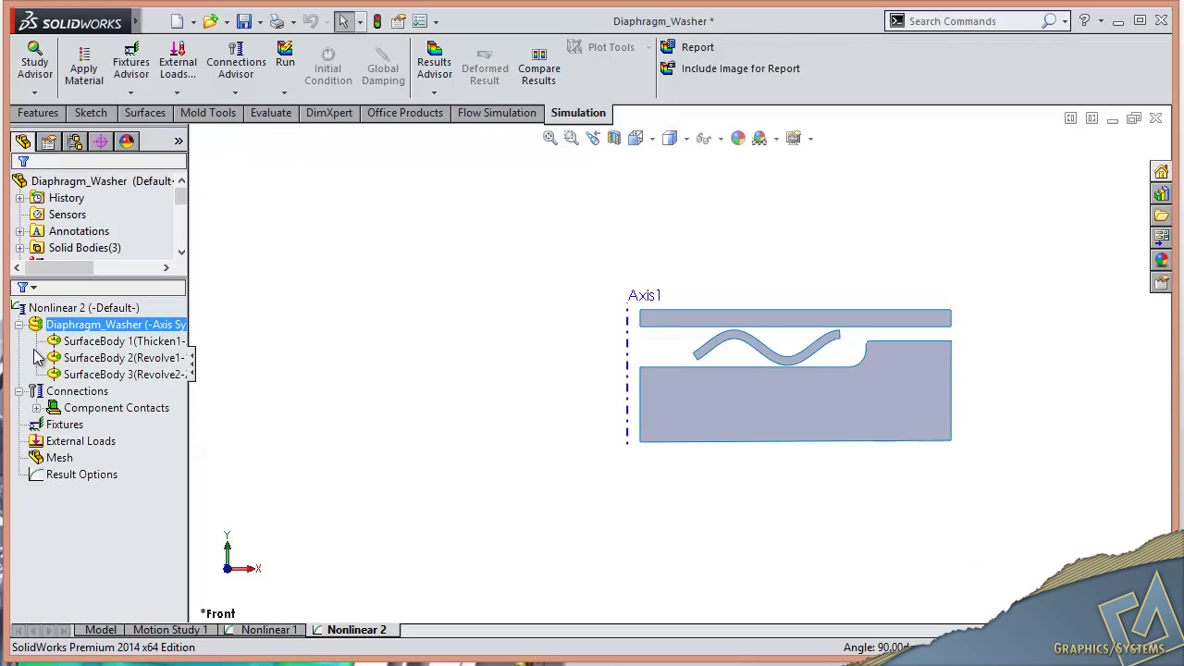
left_click(97, 358)
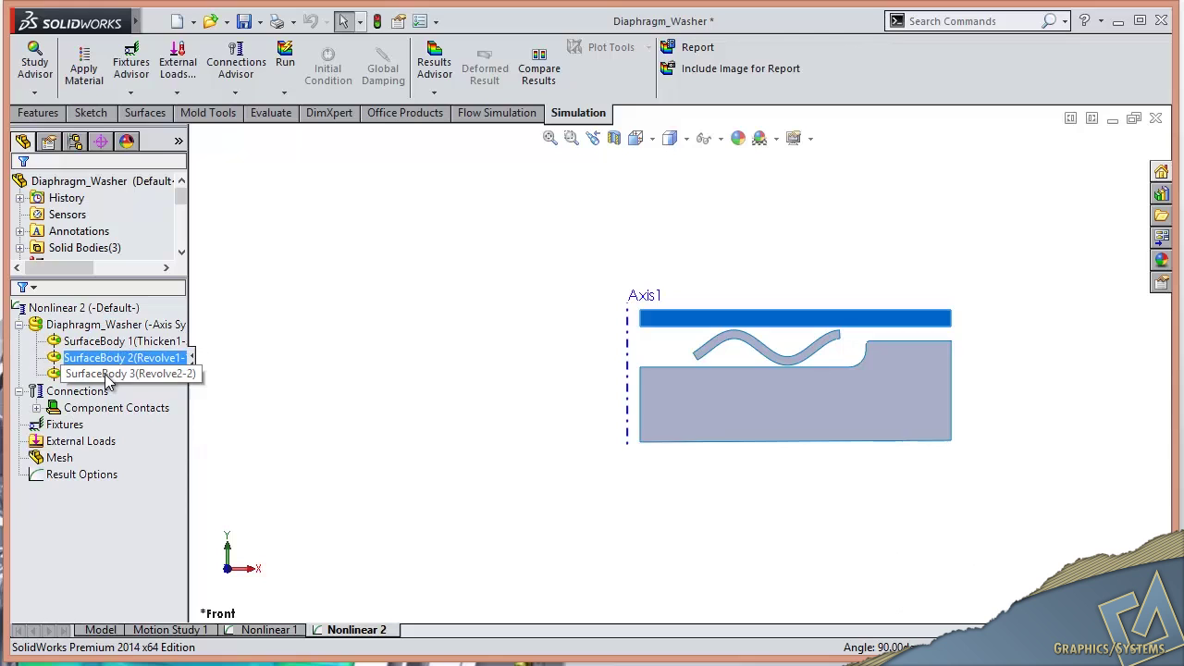
right_click(106, 382)
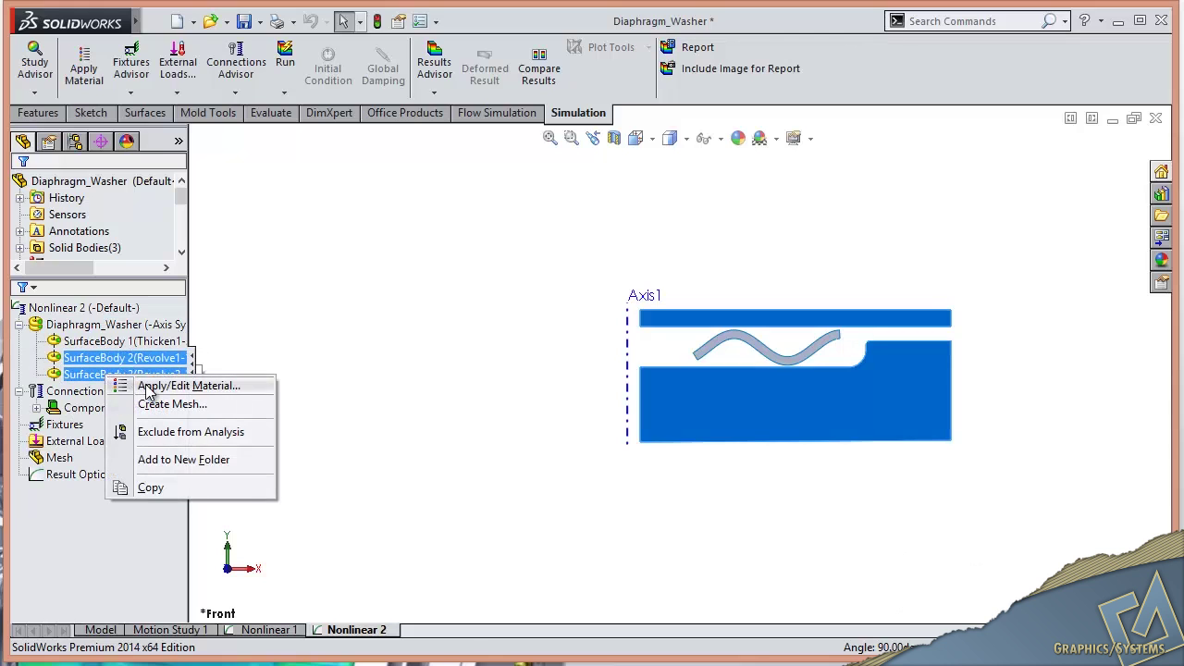
left_click(152, 385)
left_click(389, 541)
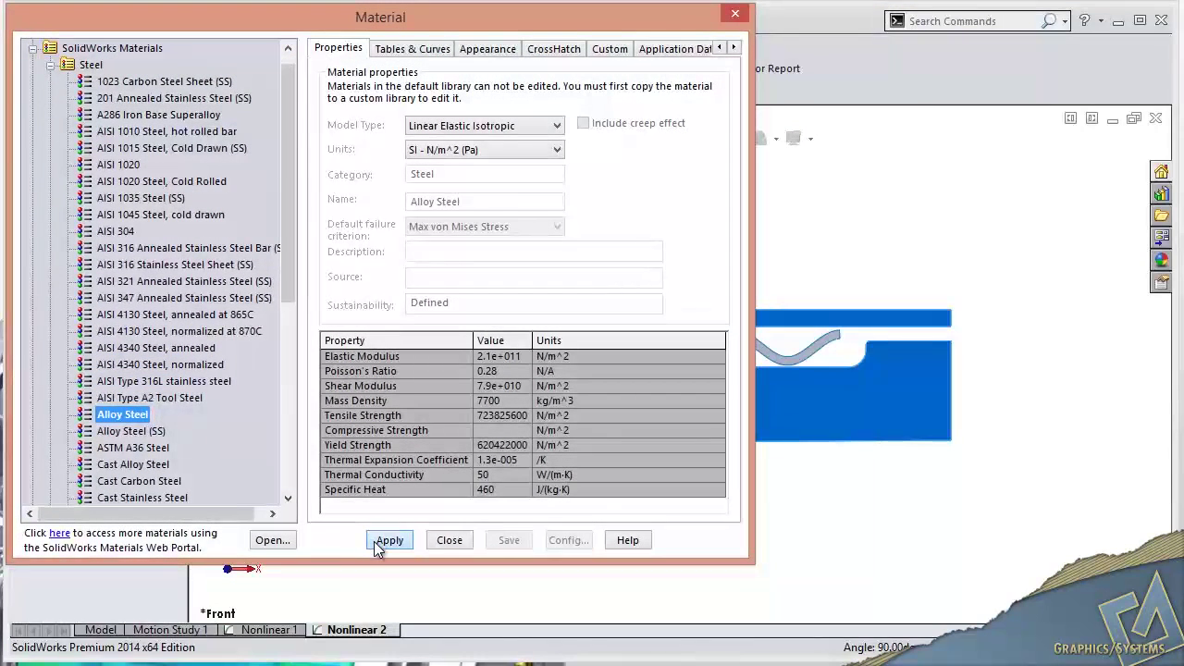
left_click(450, 541)
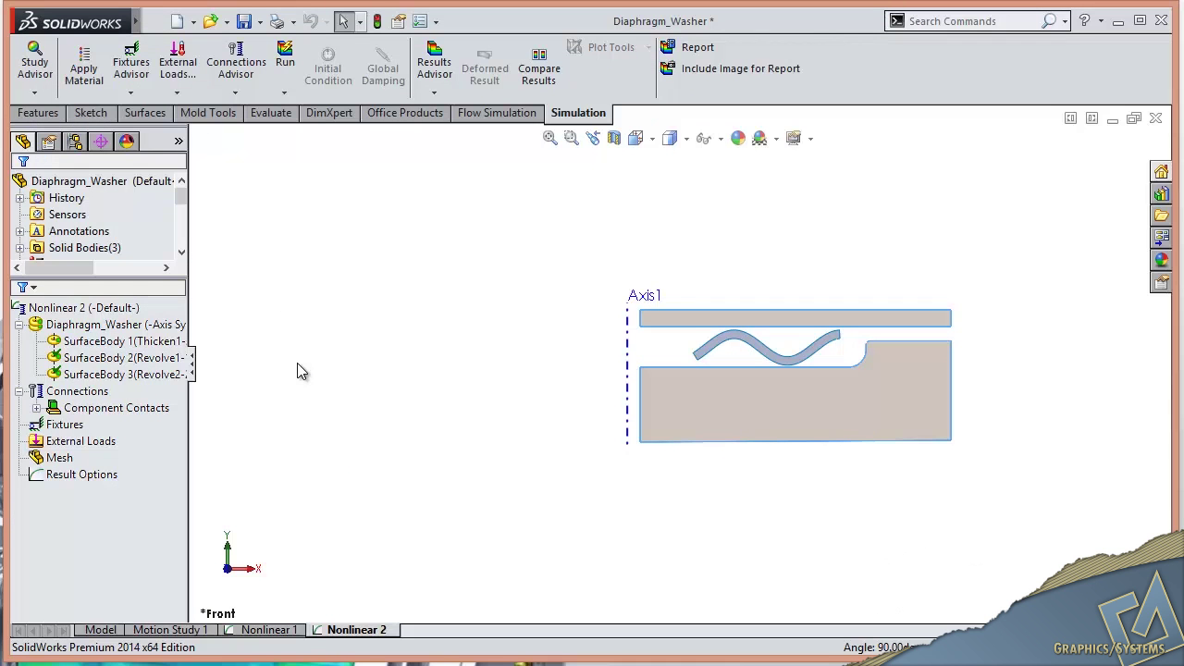
- Open material settings for diaphragm SurfaceBody 1 and launch the Materials Web Portal
right_click(169, 343)
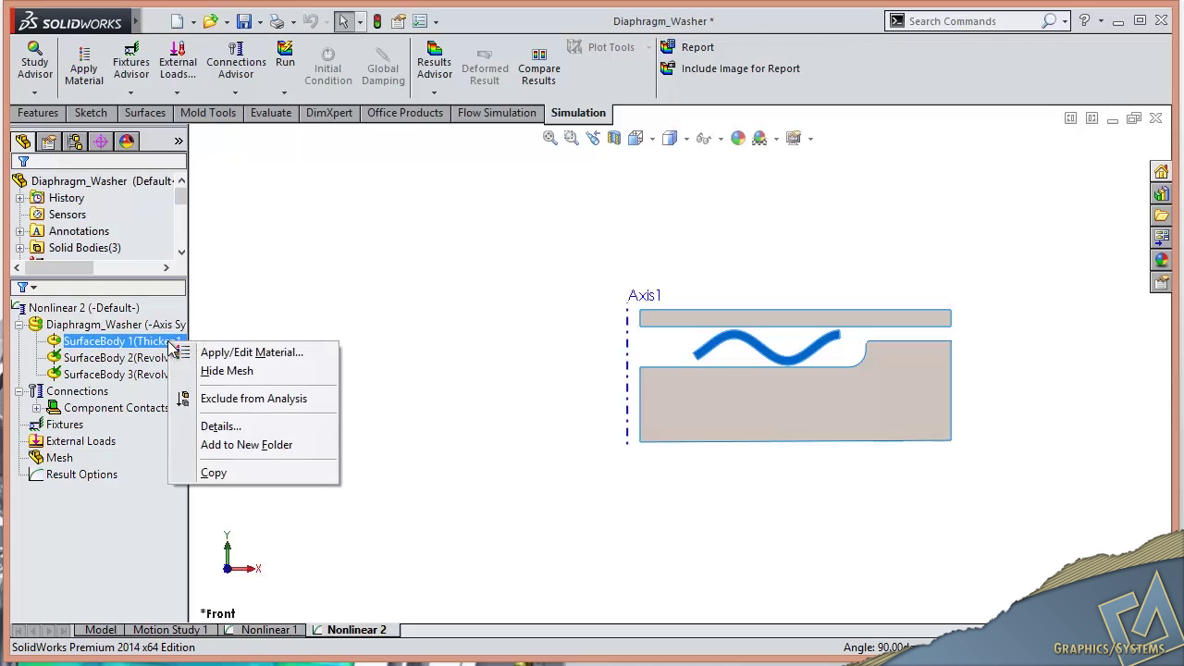
left_click(224, 353)
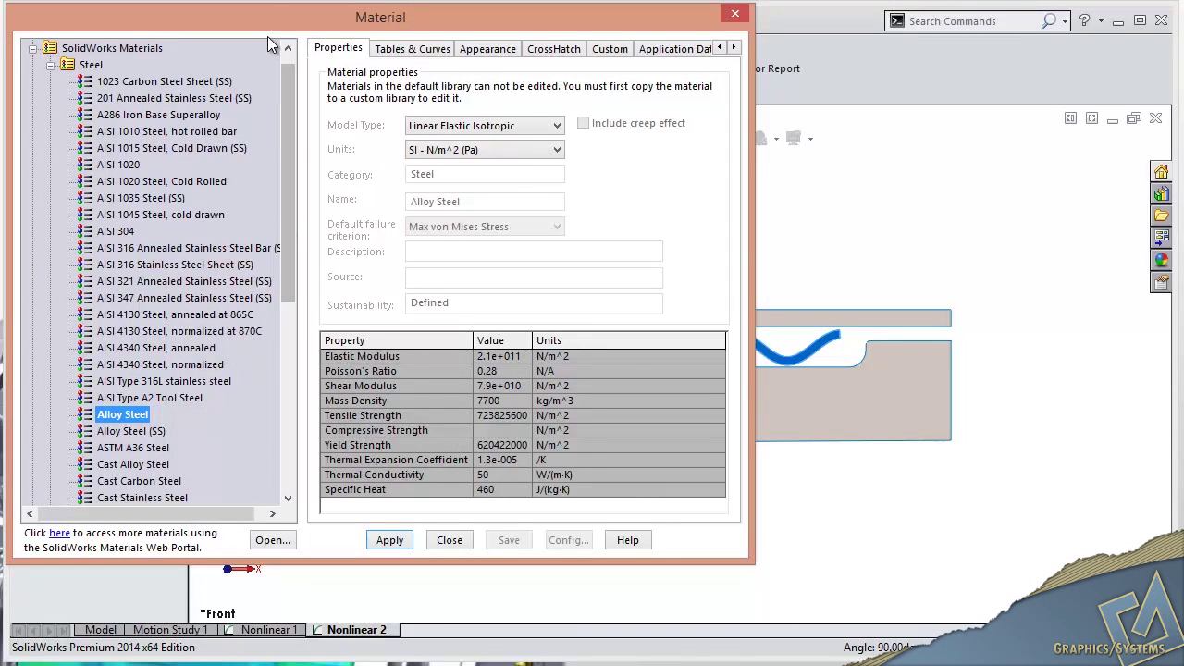
left_click_drag(277, 19, 384, 50)
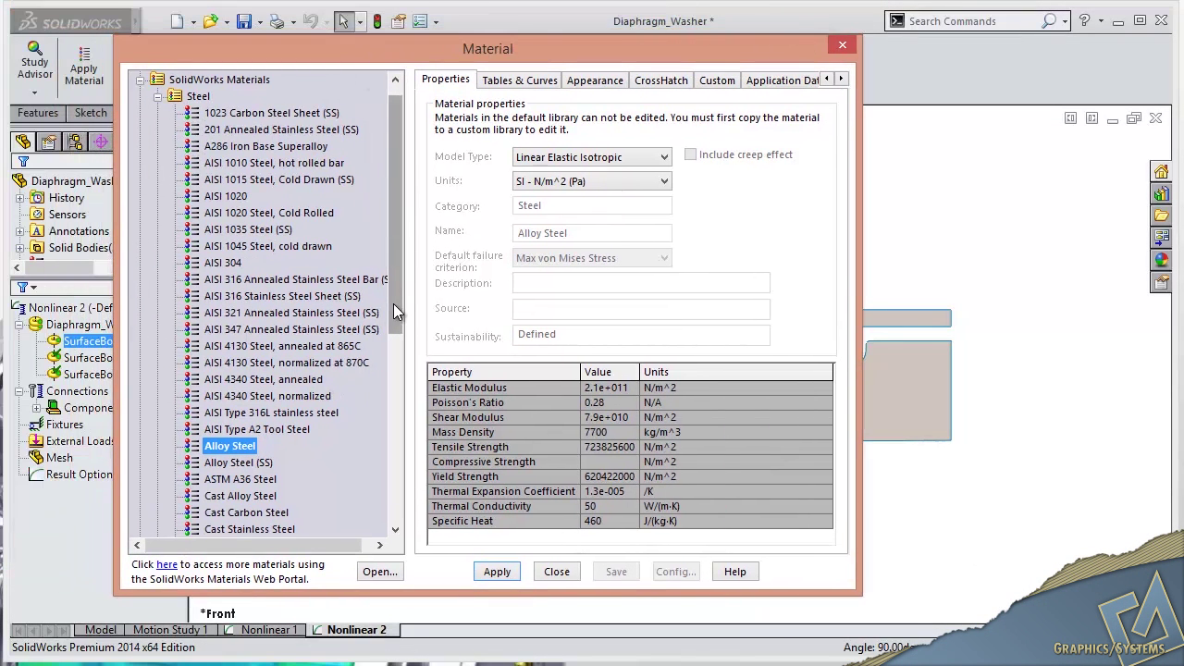
left_click(168, 565)
- Search for Hyperelastic - Mooney-Rivlin materials in class Rubber, subclass Neoprene
left_click(644, 496)
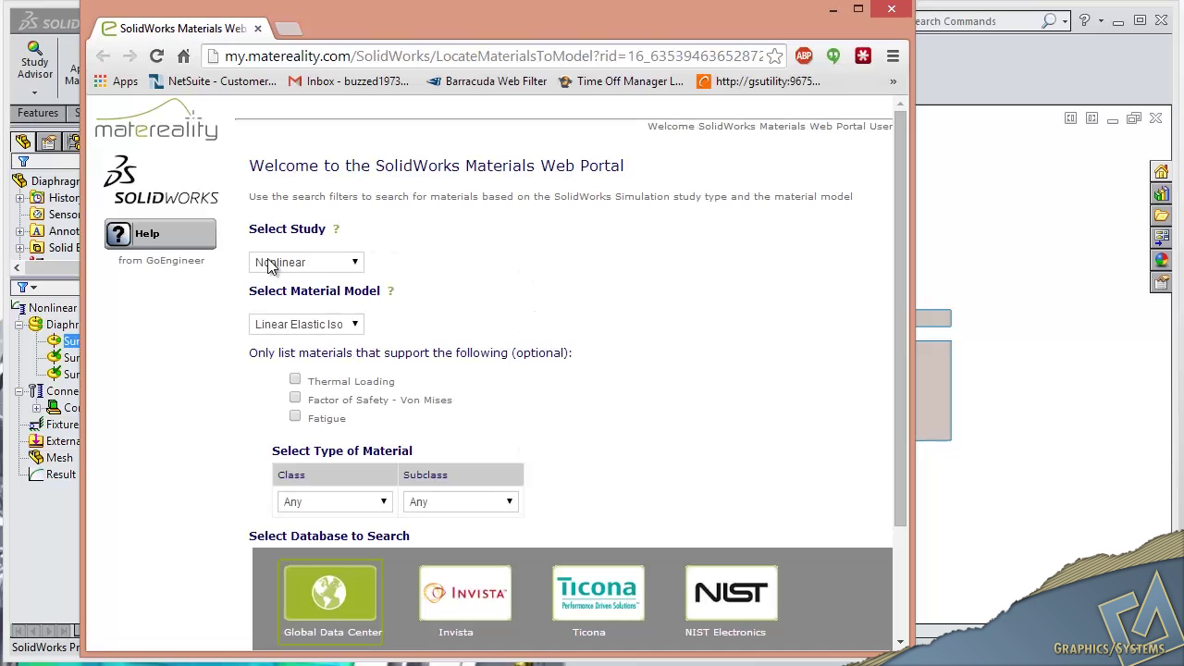
left_click(355, 324)
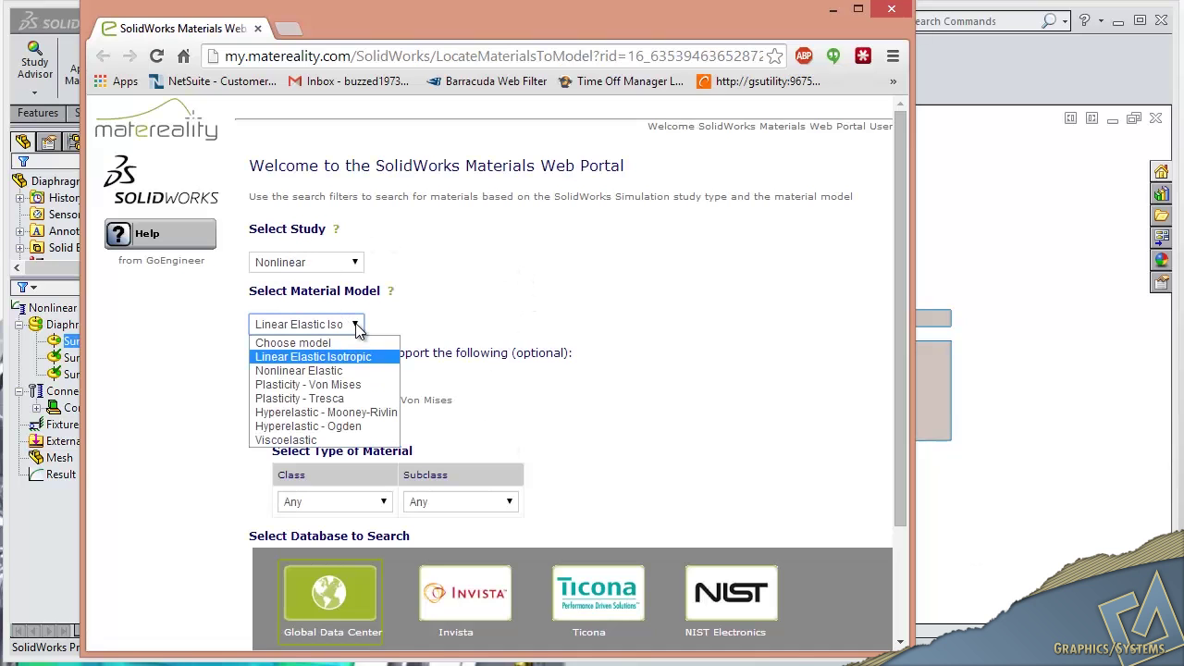
left_click(370, 413)
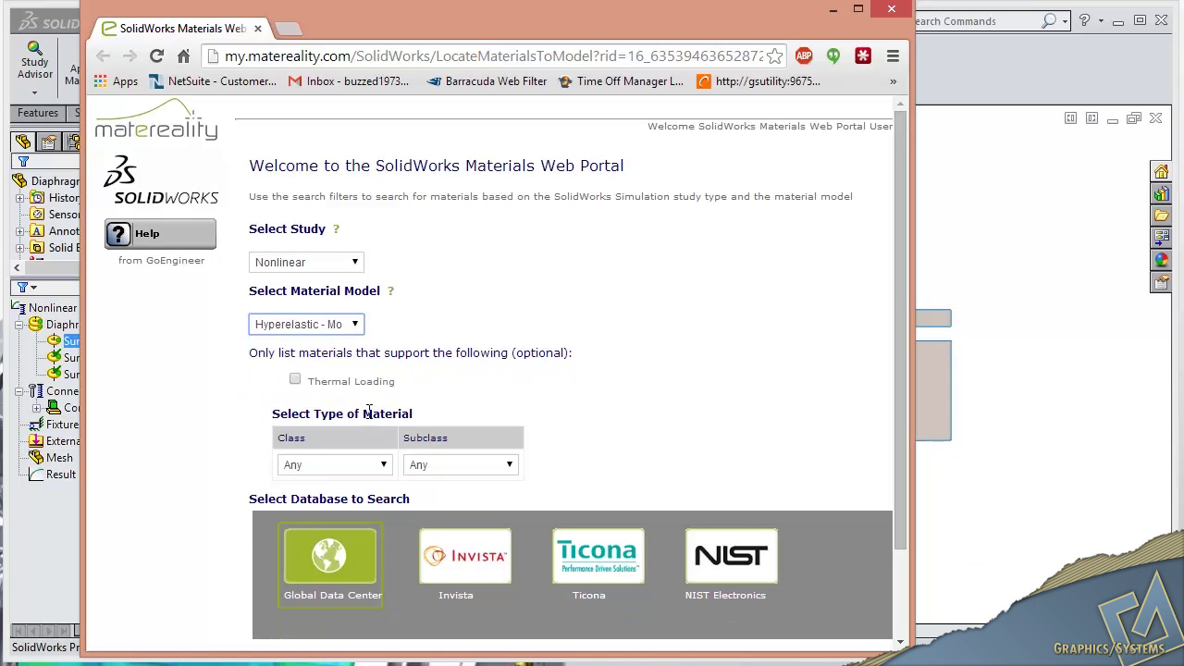
left_click(383, 464)
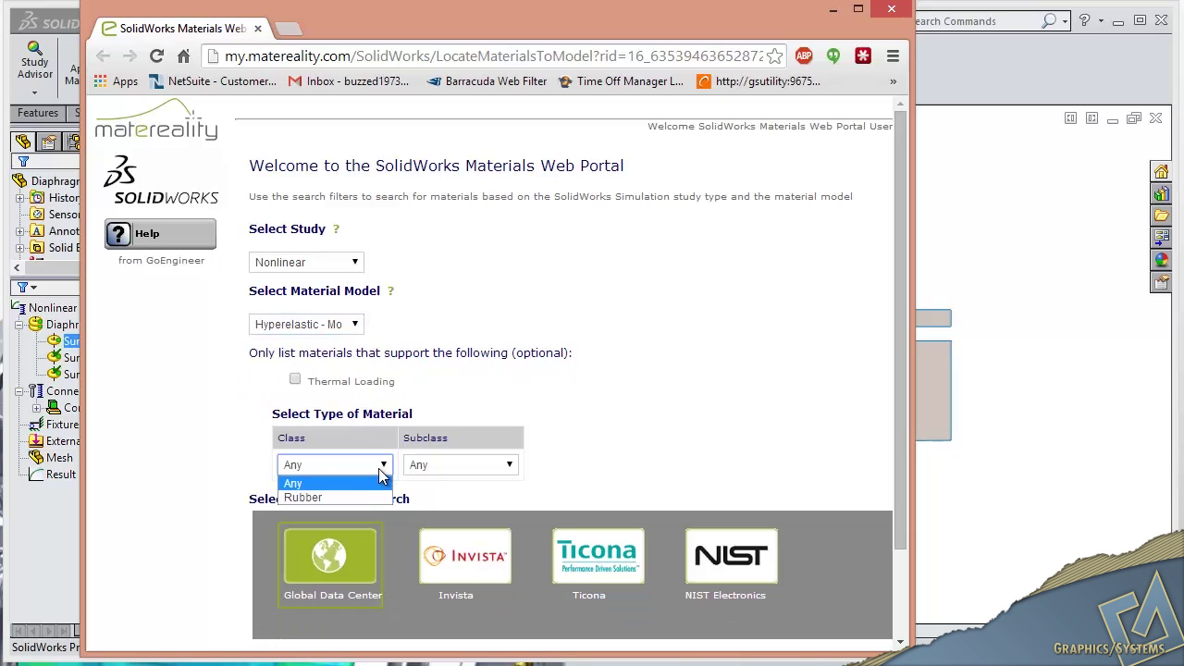
left_click(342, 497)
left_click(454, 465)
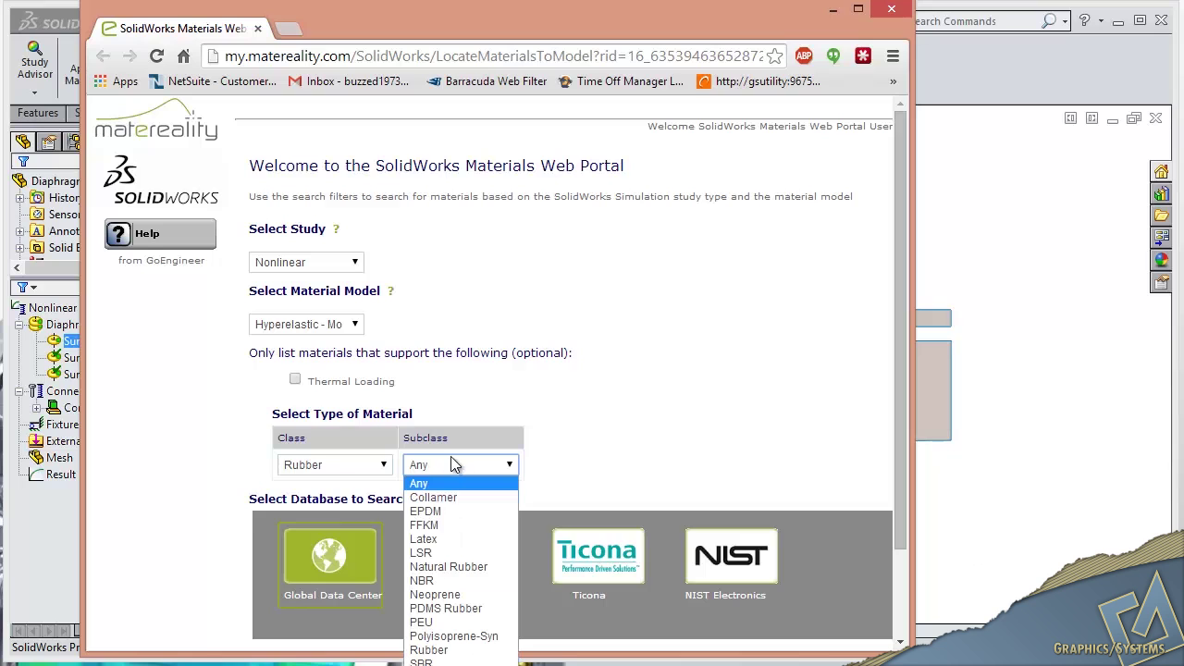
left_click(435, 593)
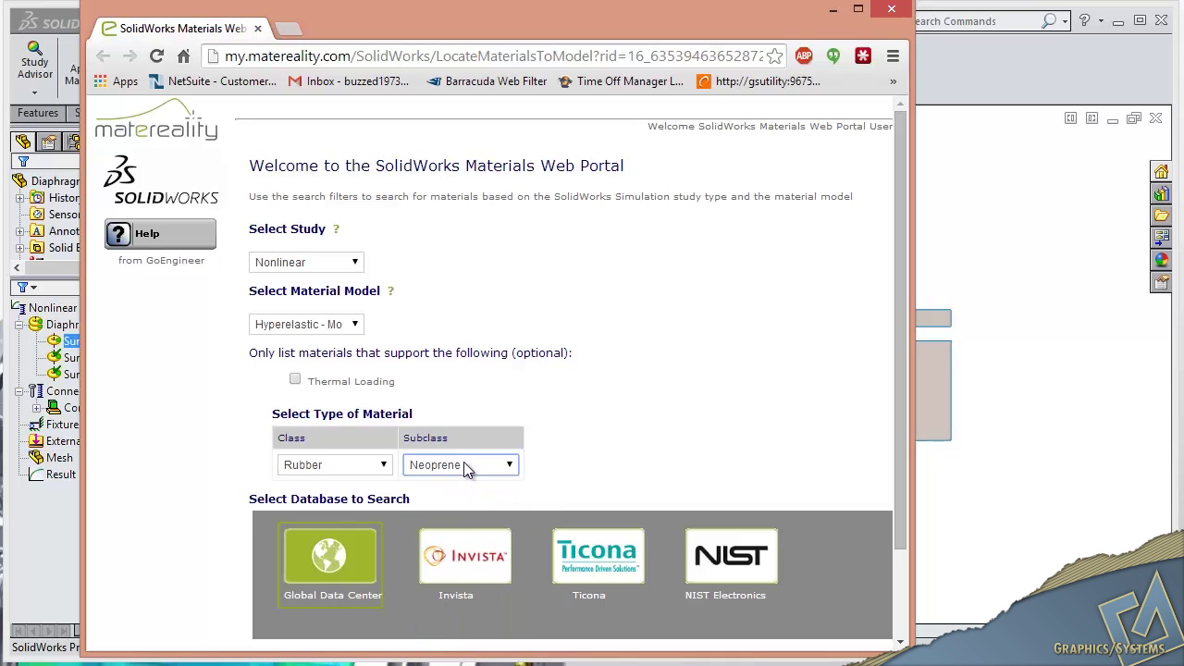
left_click_drag(895, 454, 900, 551)
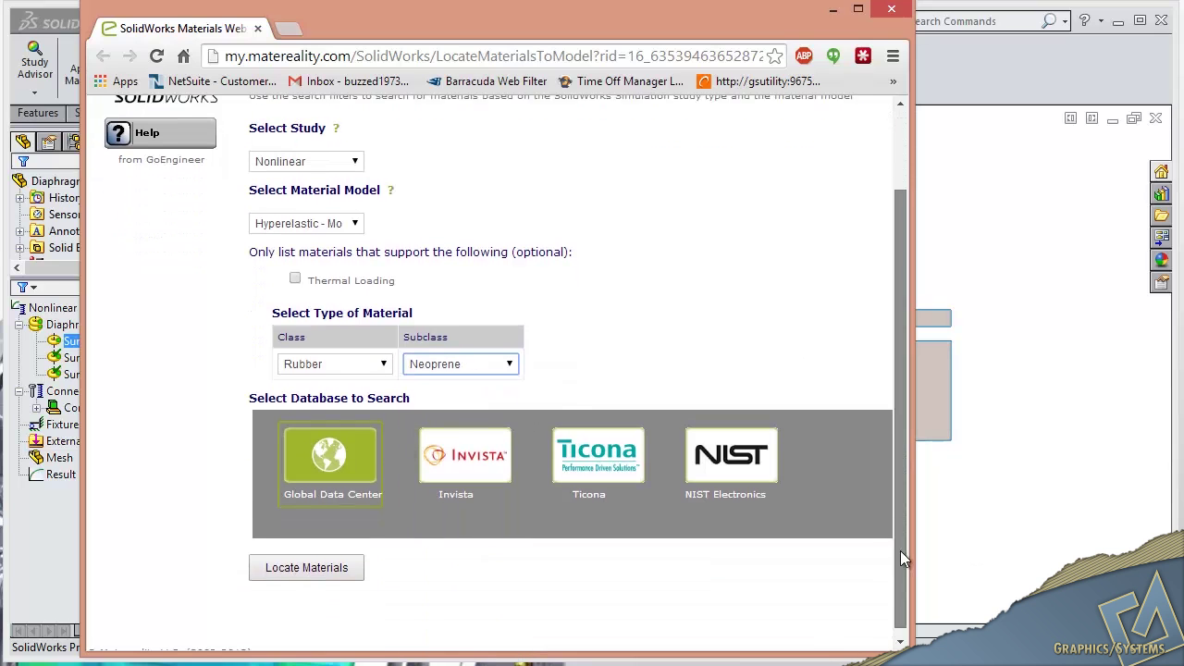
left_click(321, 566)
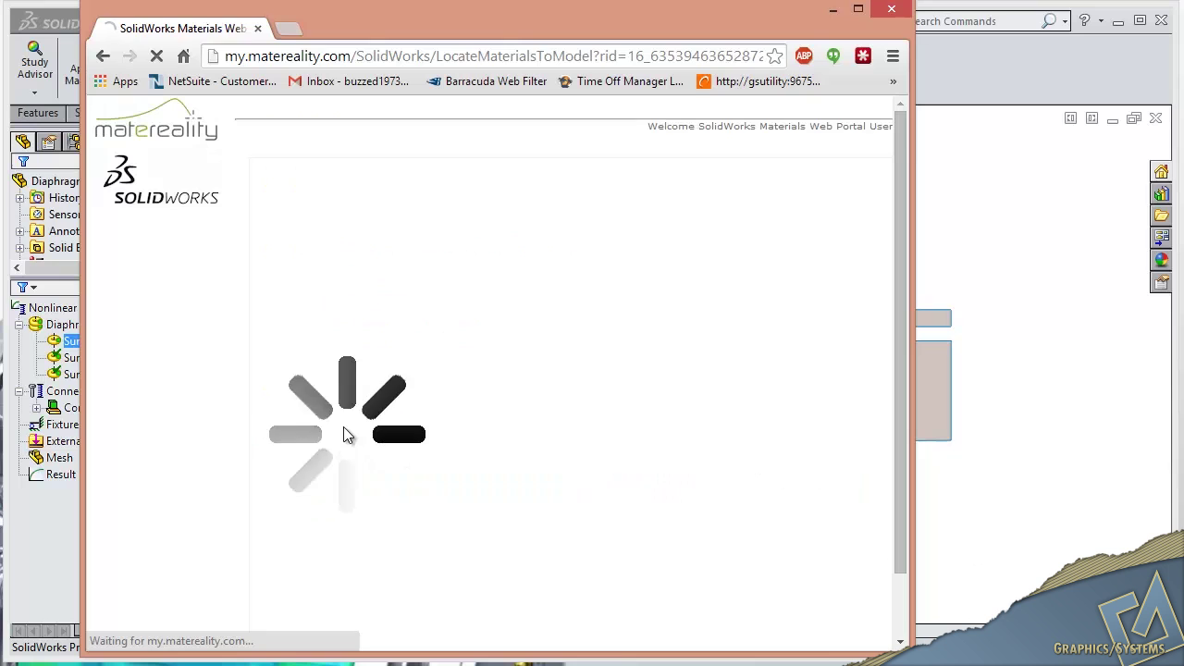
- Open the NEOPRENE 60 Durometer model and view its raw stress-strain data
mouse_move(417, 226)
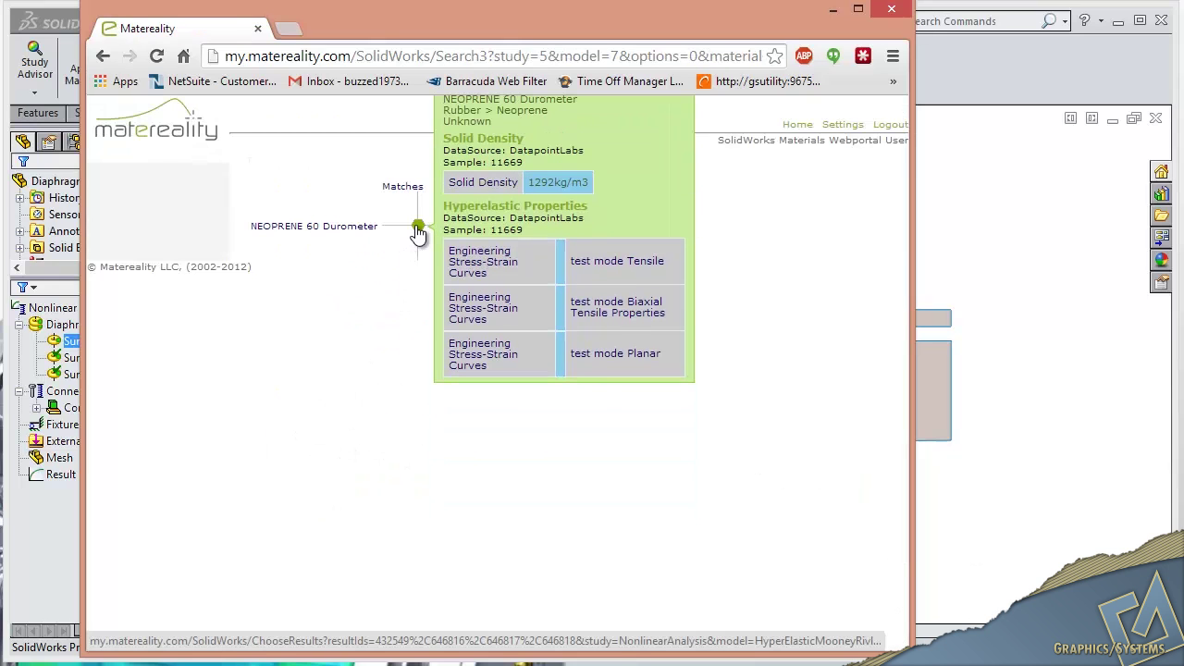
left_click(419, 230)
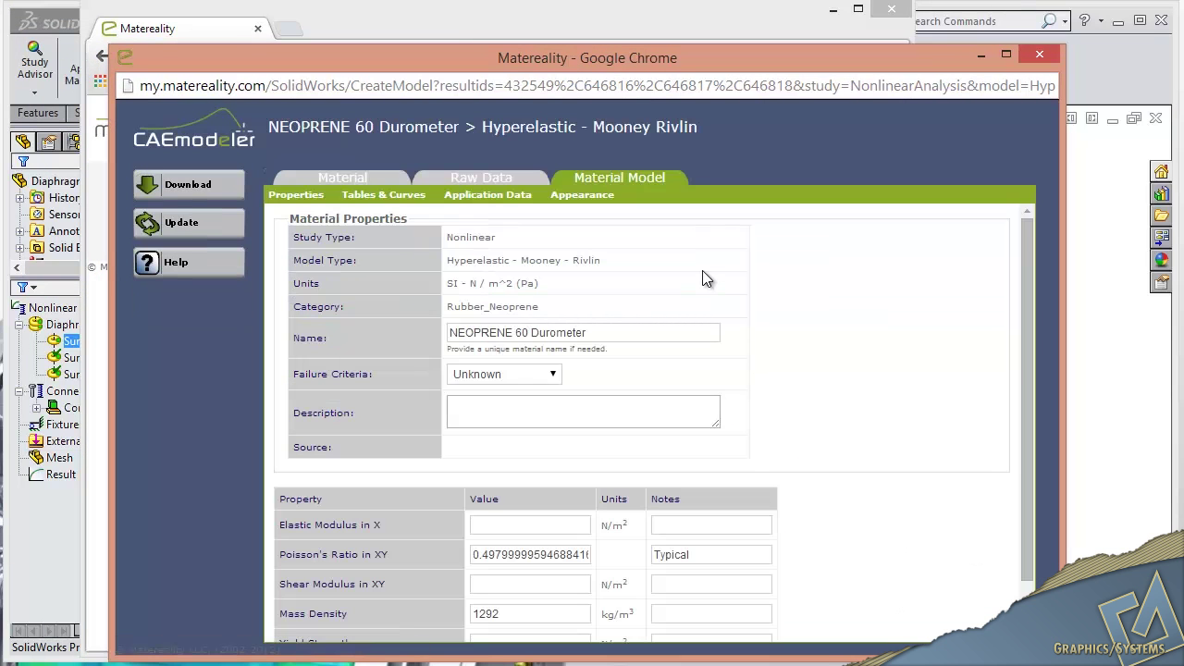
left_click(507, 183)
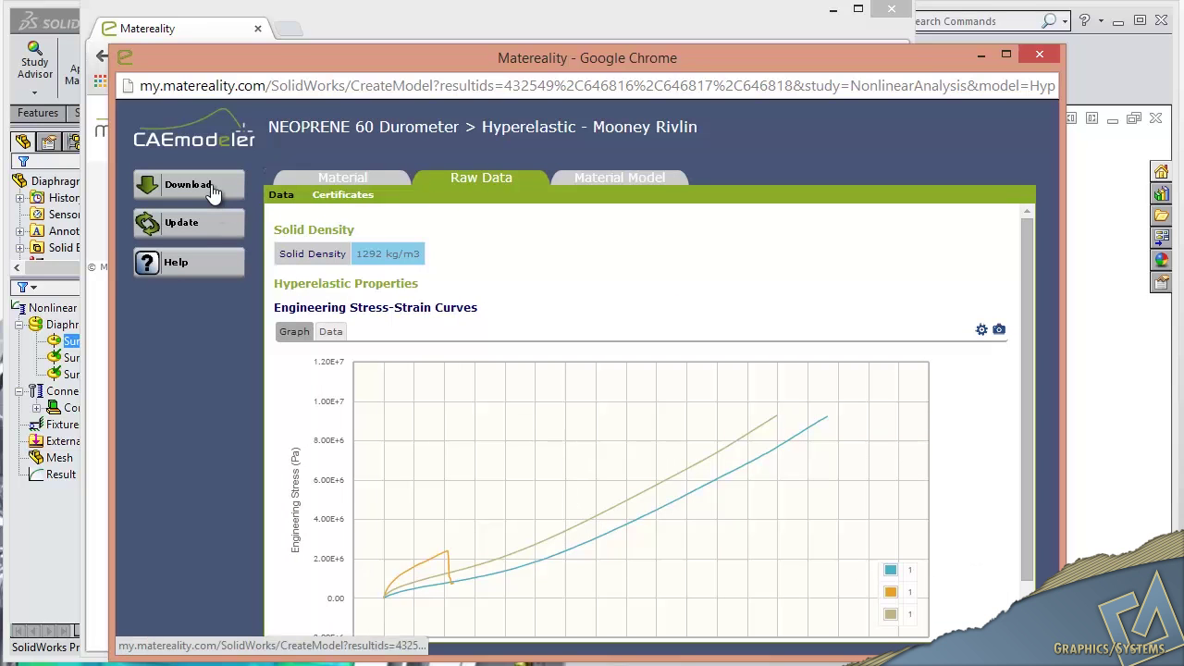
- Download the NEOPRENE 60 Durometer material model into SolidWorks and close the web portal
left_click(1039, 55)
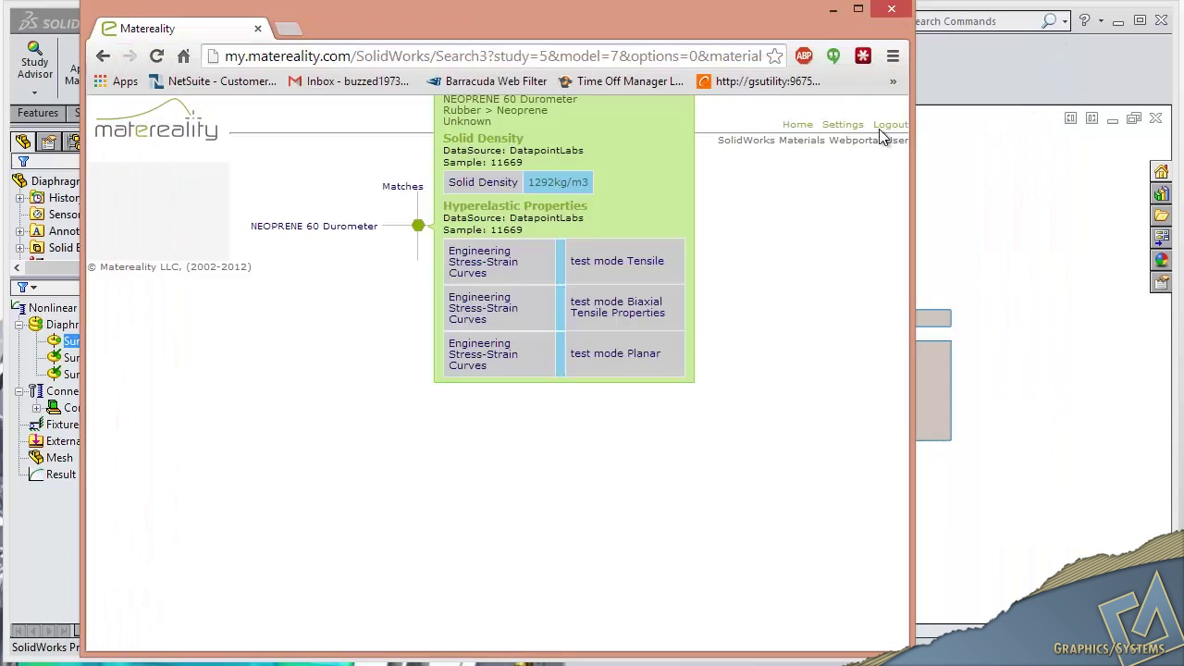
mouse_move(852, 122)
left_click(890, 9)
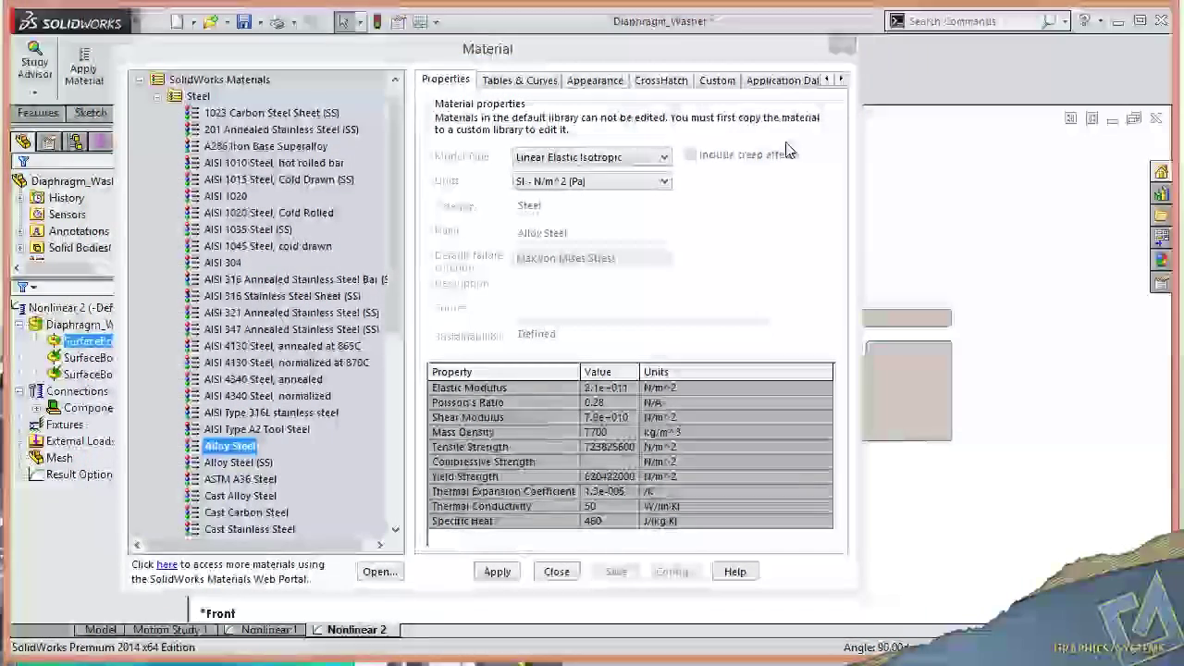
- Apply matereality NEOPRENE 60 Durometer to the diaphragm after reviewing its planar tension curve
left_click_drag(388, 298, 334, 555)
double_click(158, 530)
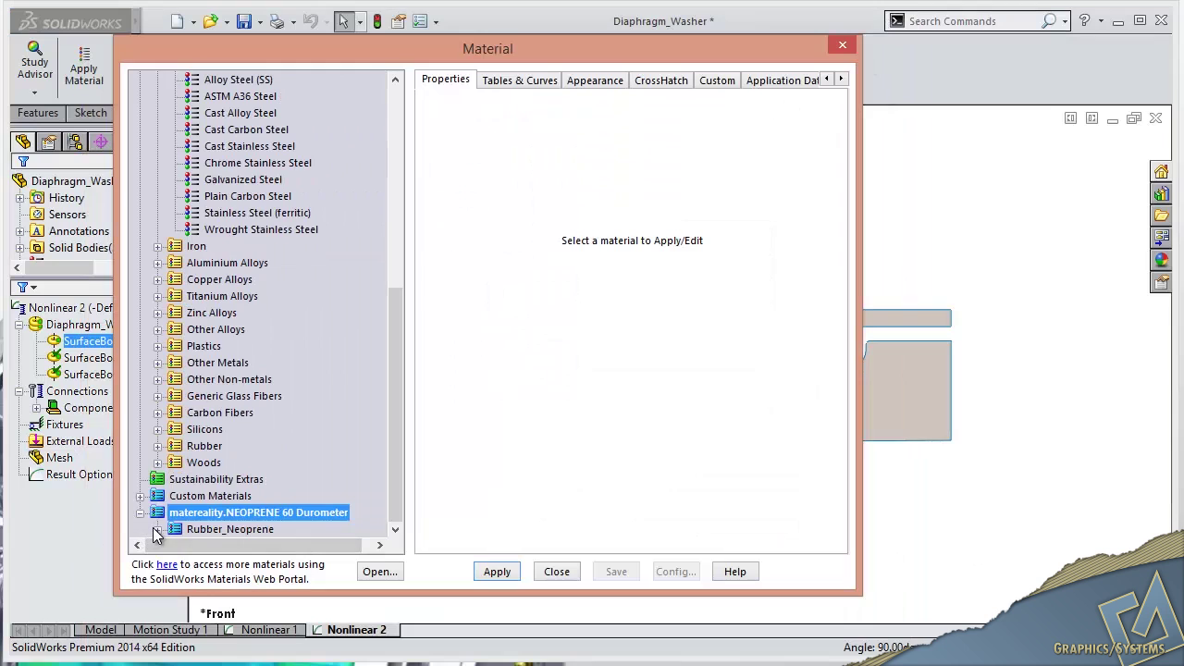
double_click(163, 530)
left_click(229, 527)
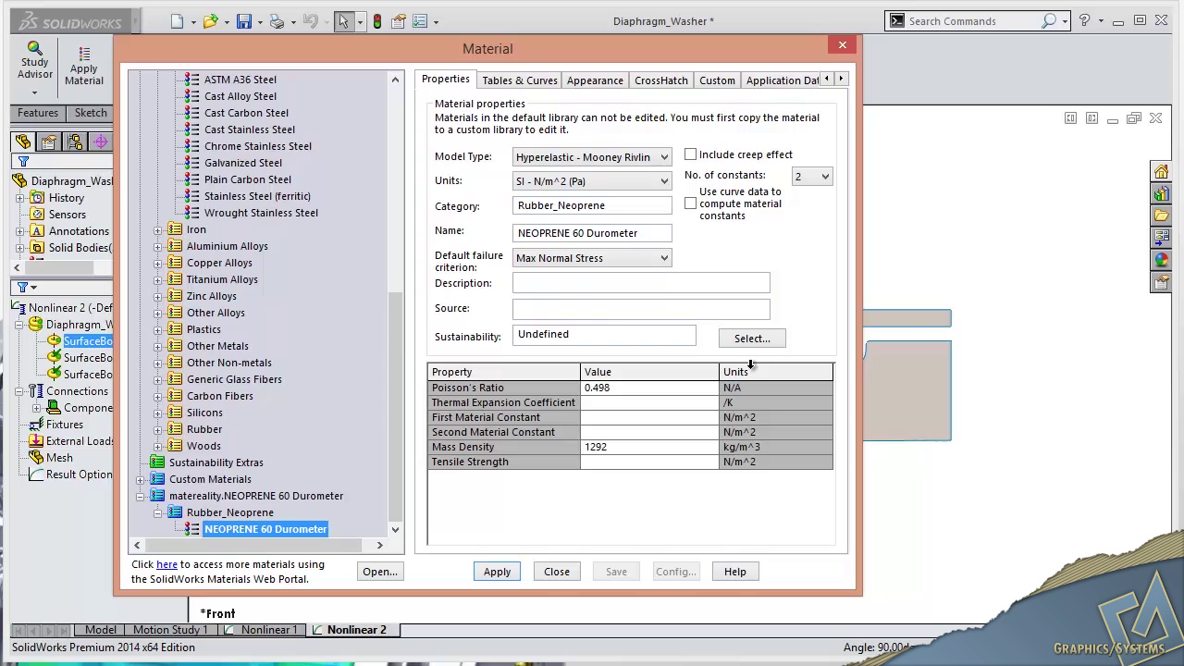
left_click(532, 81)
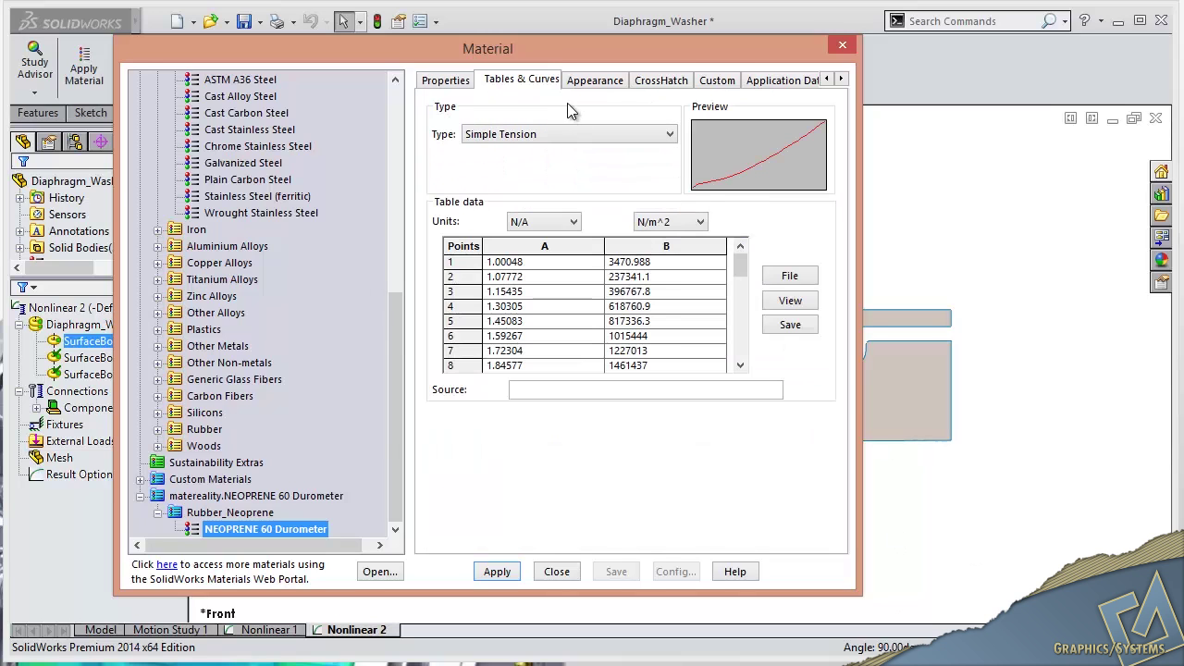
left_click(580, 137)
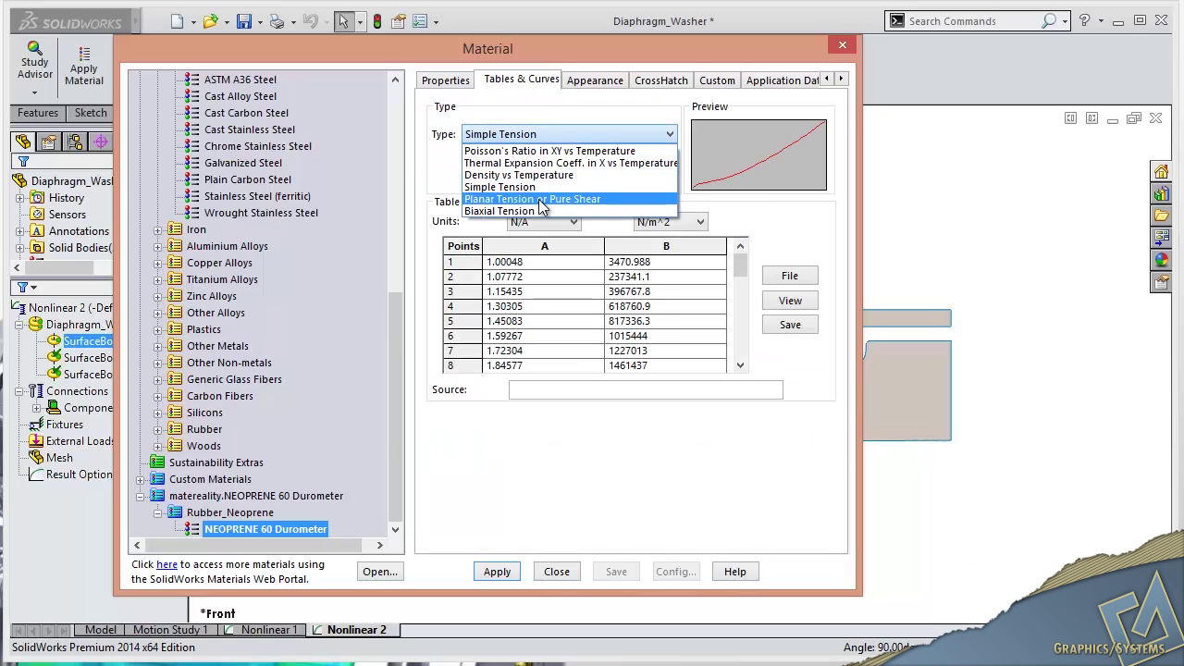
left_click(544, 199)
left_click(505, 579)
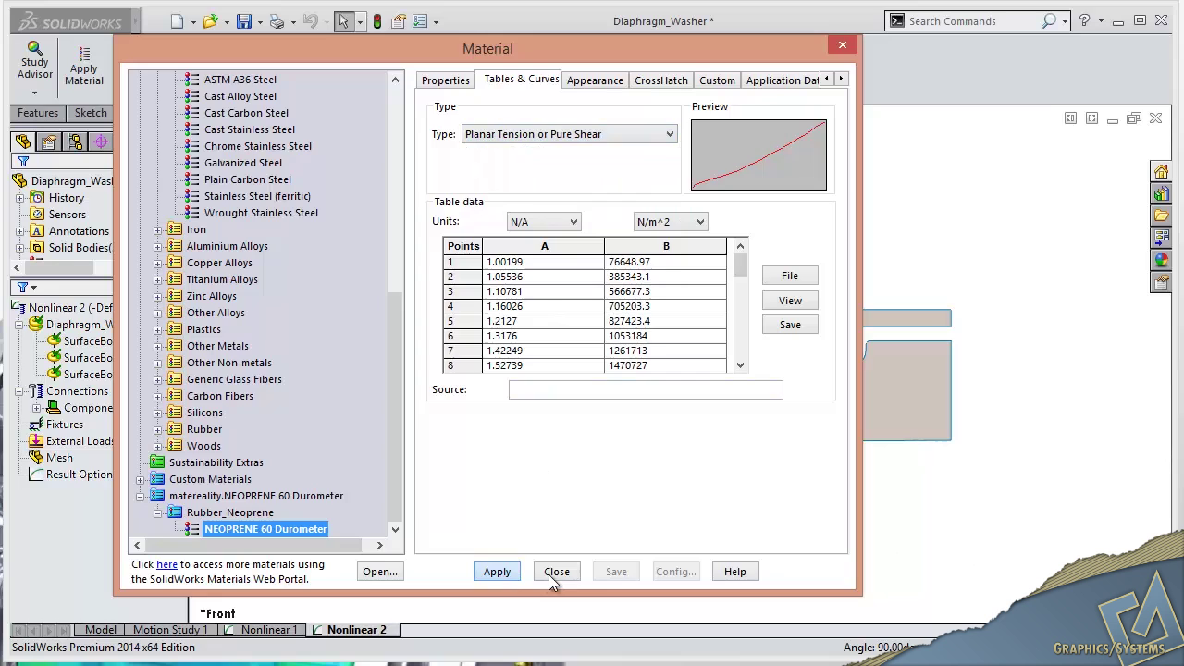
left_click(557, 573)
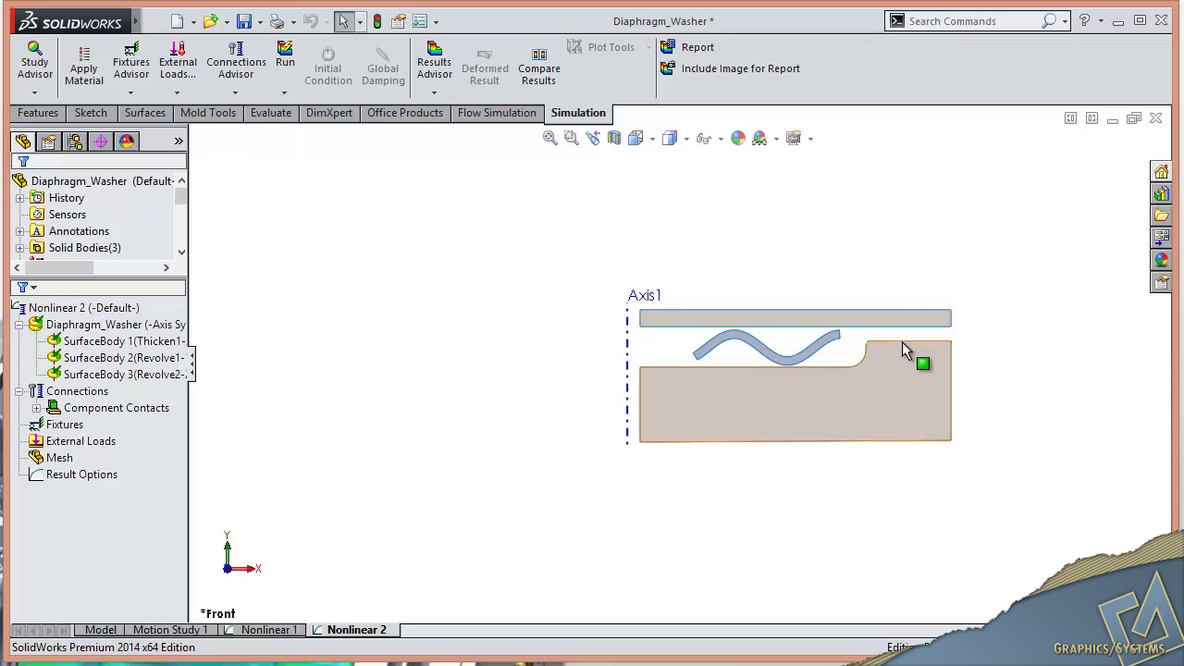
left_click(282, 629)
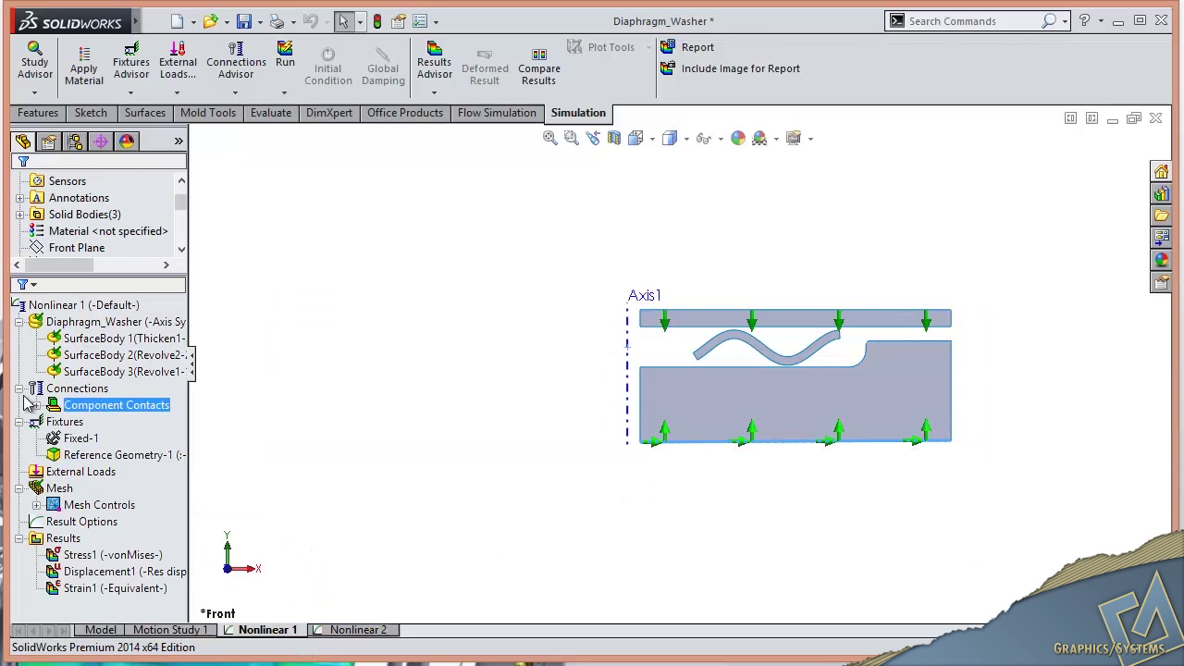
scroll(782, 380, "down", 6)
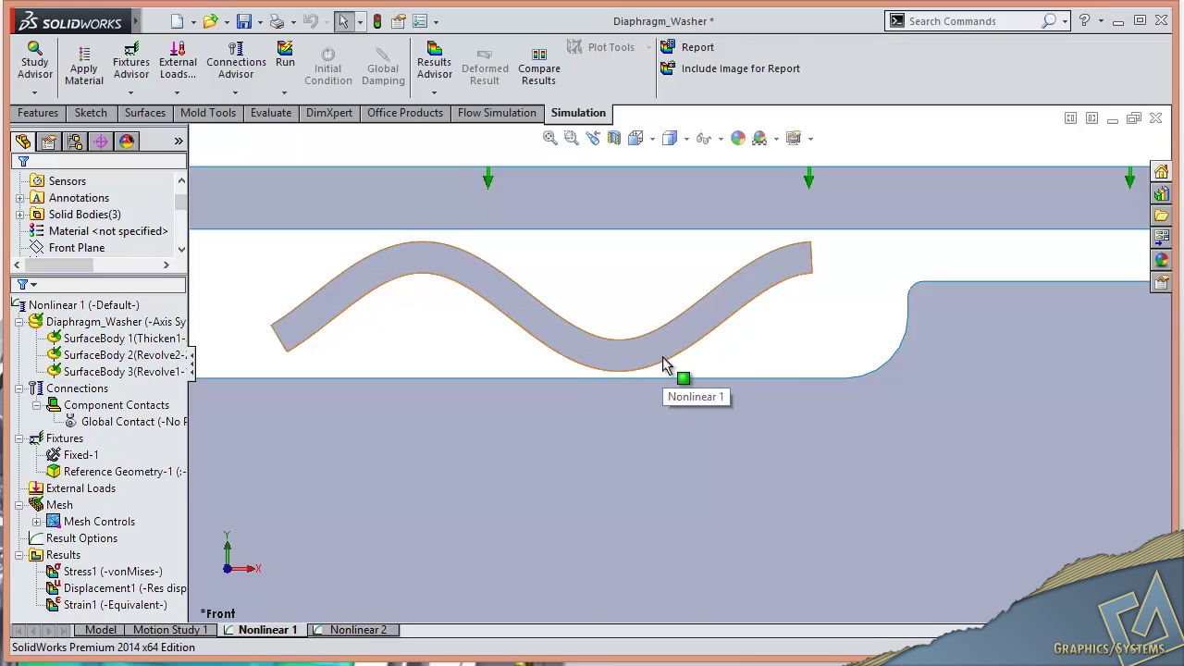
right_click(145, 428)
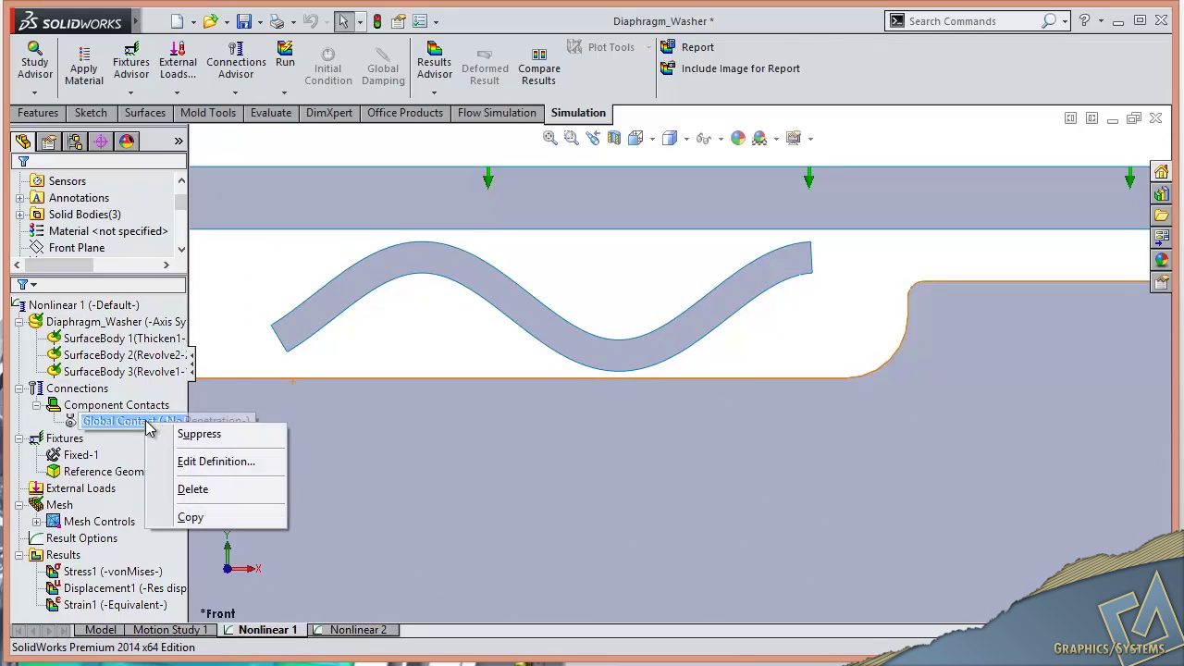
left_click(242, 468)
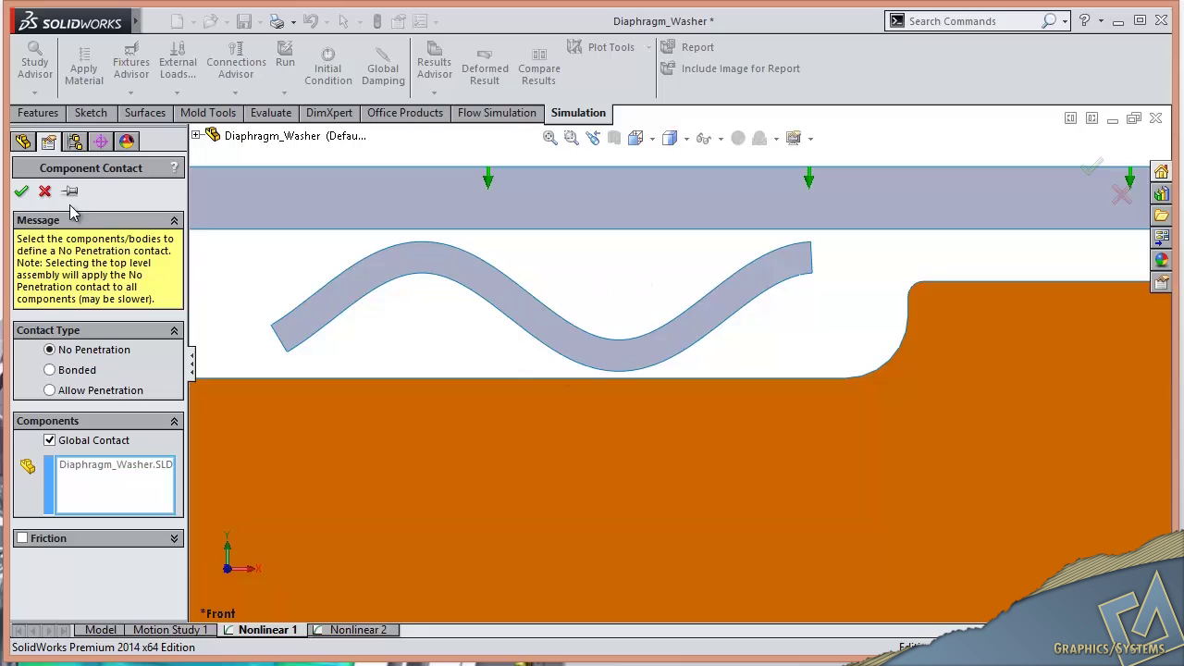
left_click(43, 190)
key("f")
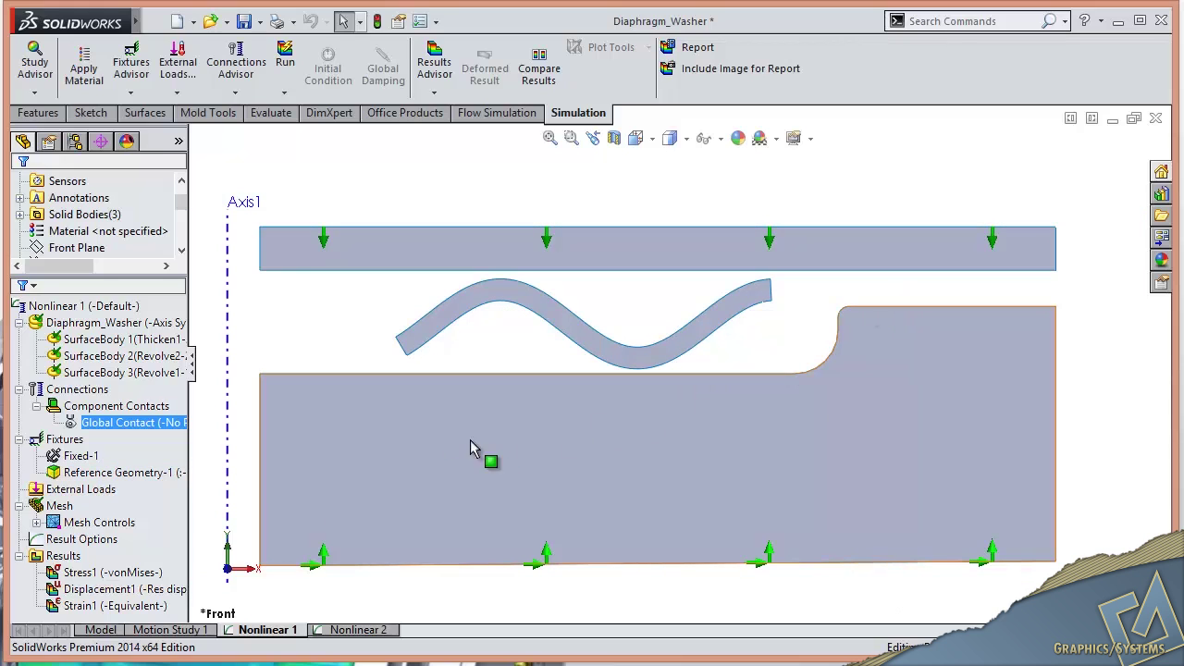
right_click(163, 474)
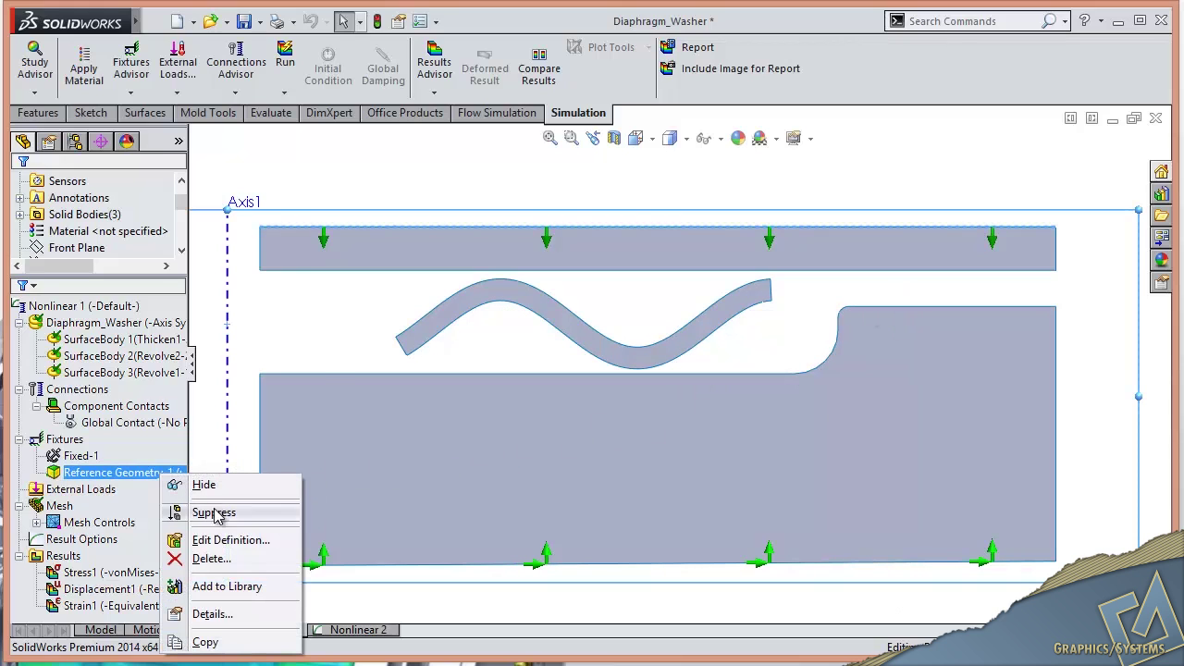
left_click(231, 540)
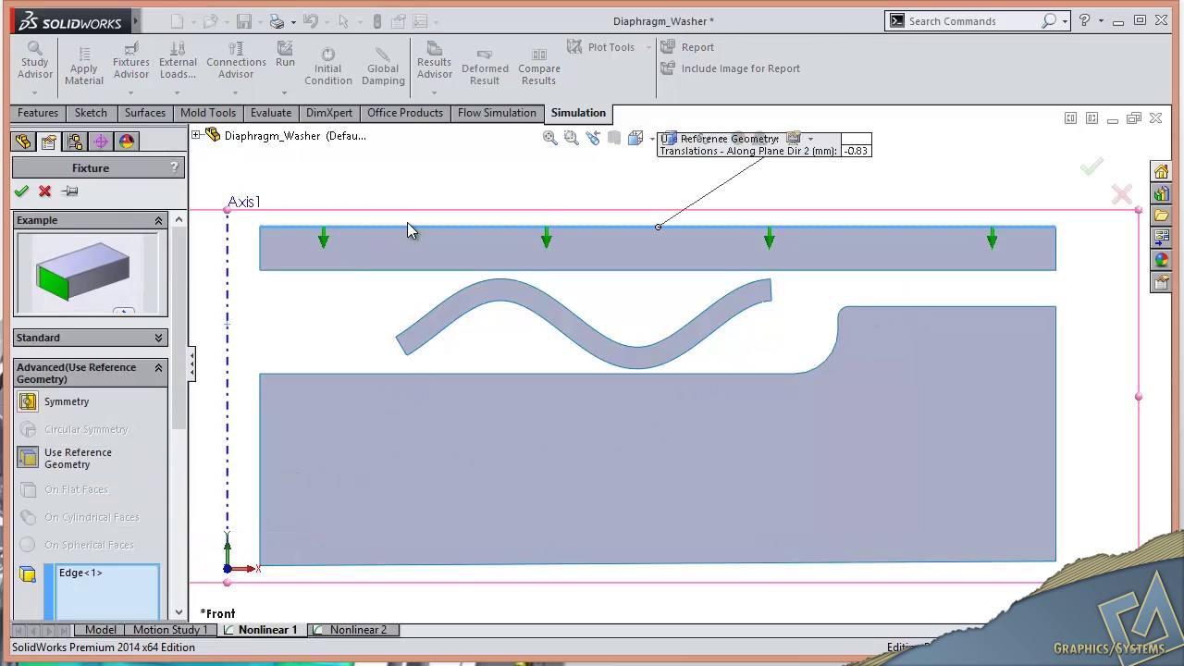
scroll(123, 417, "down", 3)
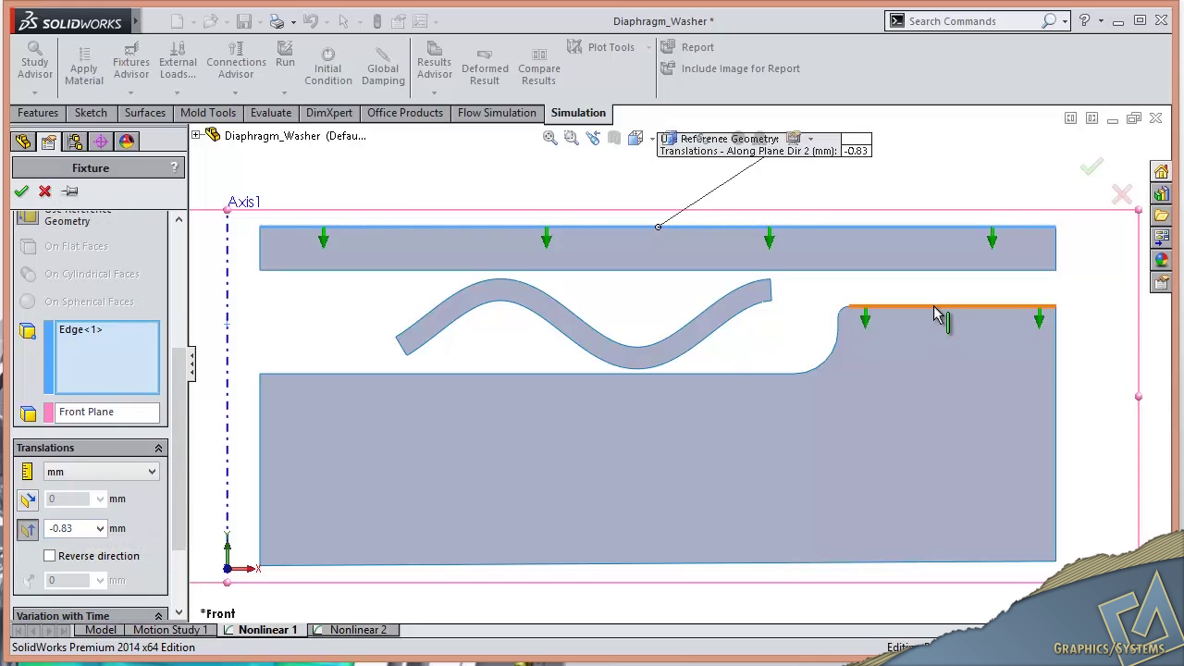
left_click(21, 191)
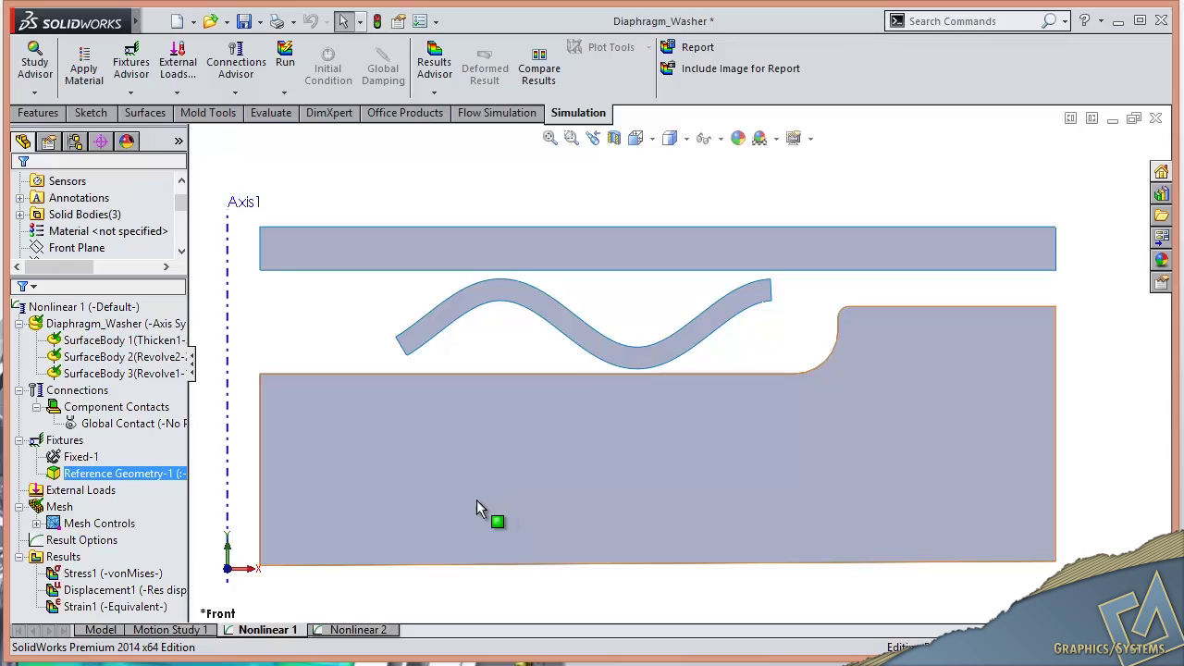
- Show the Nonlinear 1 mesh, refined by Control-1, and zoom in to inspect the elements
left_click(37, 524)
left_click(96, 540)
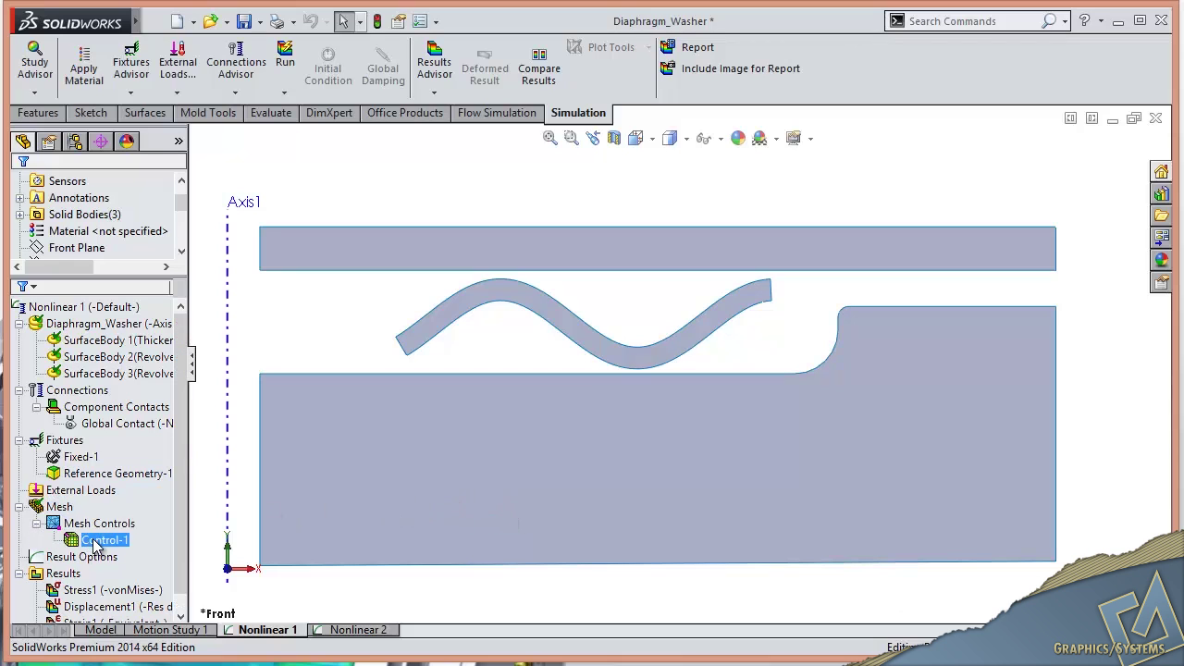
left_click(59, 507)
right_click(61, 509)
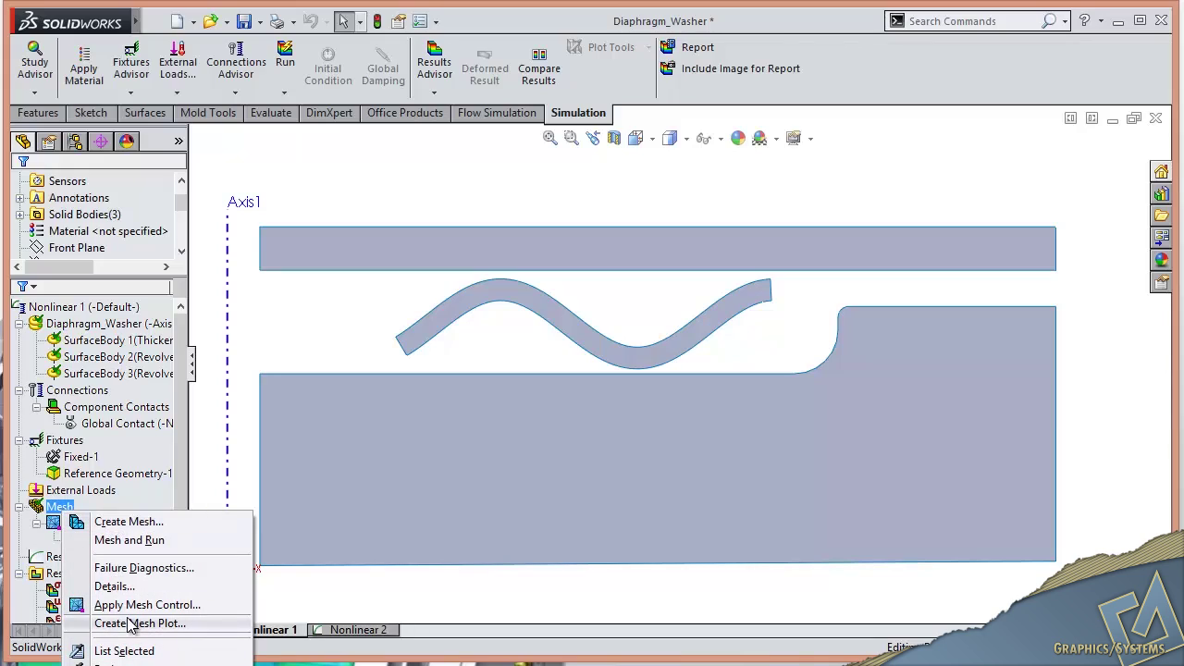
left_click(111, 662)
scroll(559, 326, "down", 5)
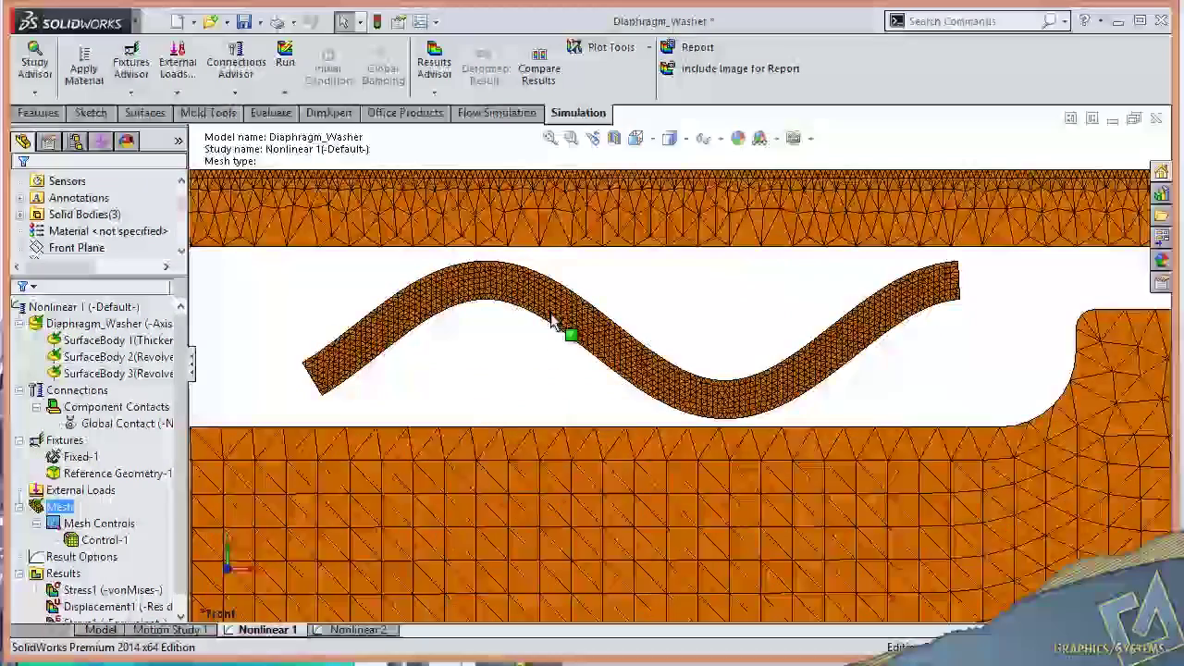
scroll(552, 317, "up", 3)
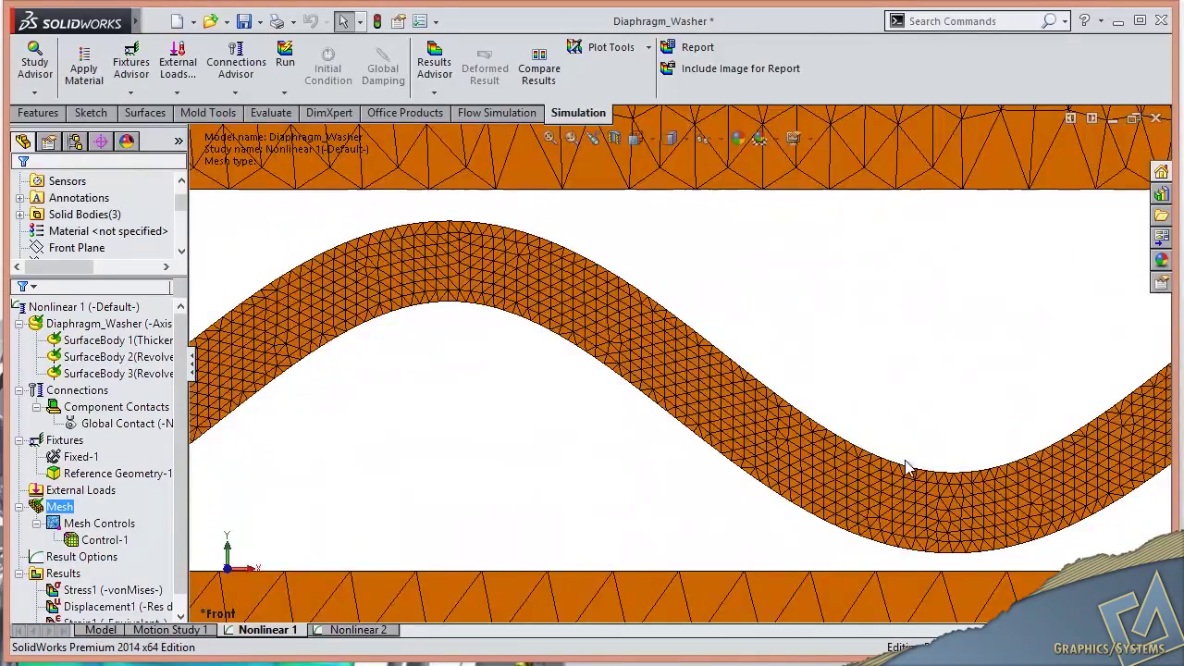
scroll(780, 455, "up", 3)
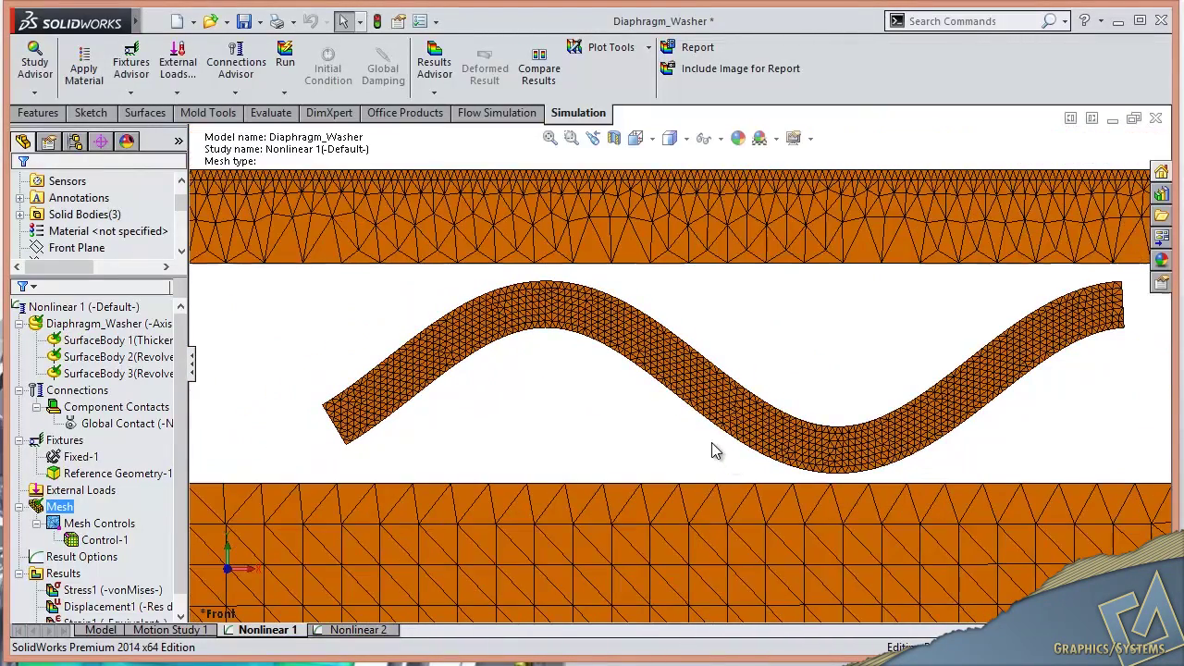
scroll(708, 450, "down", 2)
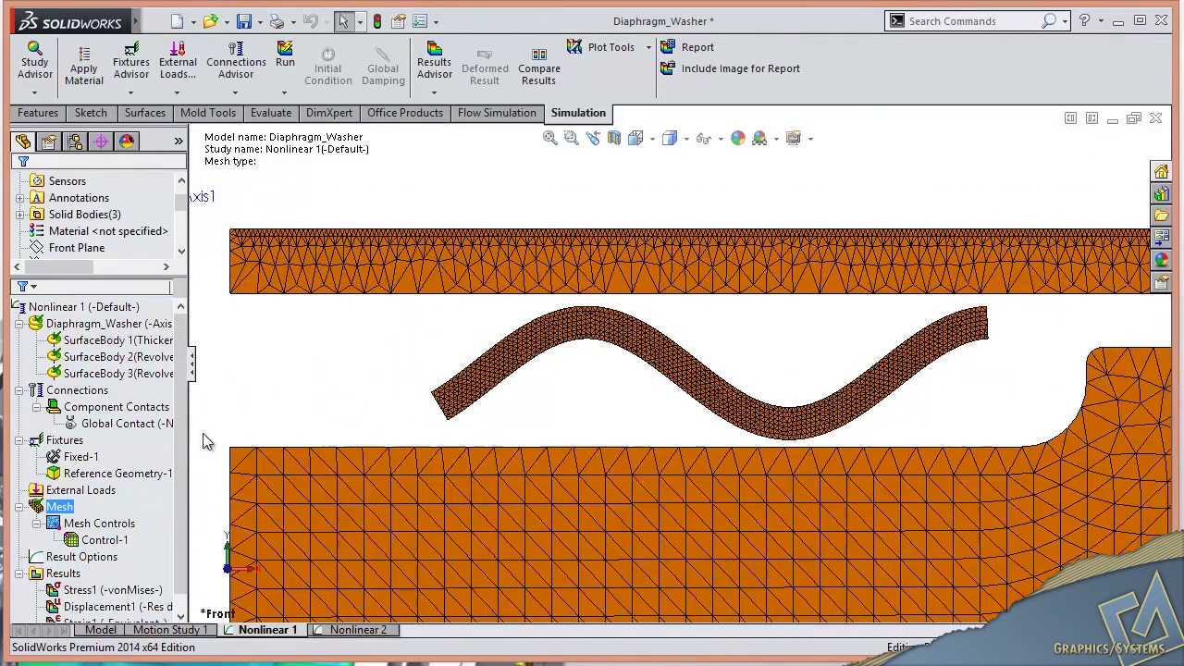
scroll(167, 462, "down", 1)
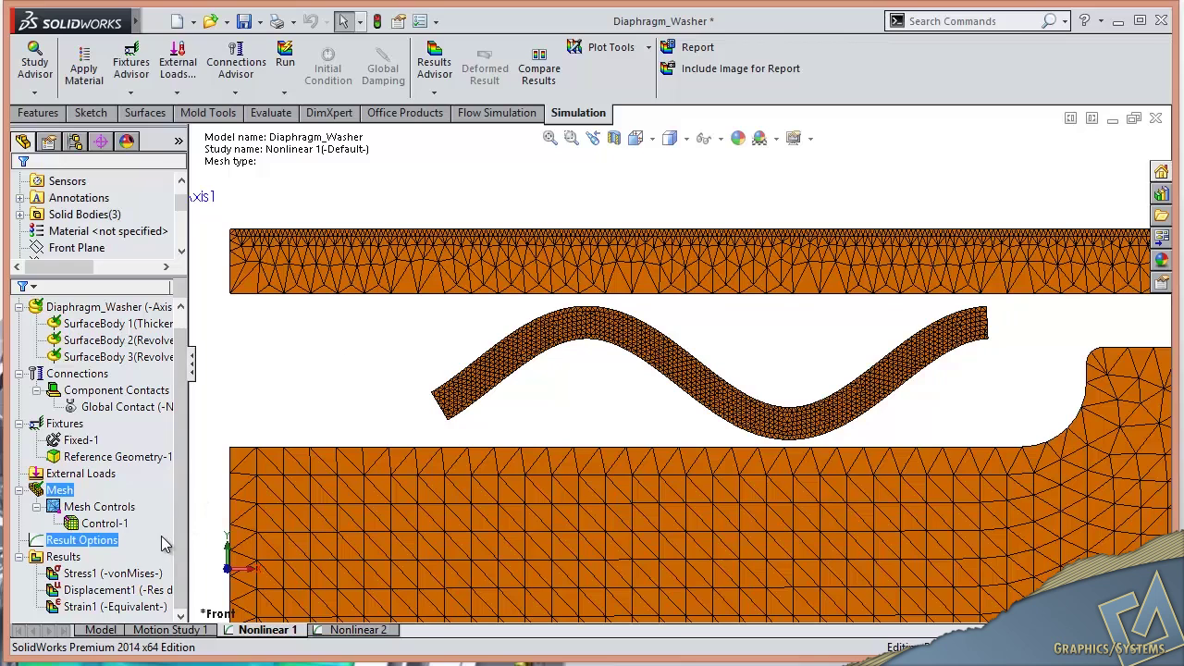
- Display the Stress1 von Mises plot and shift it left in the view
right_click(157, 574)
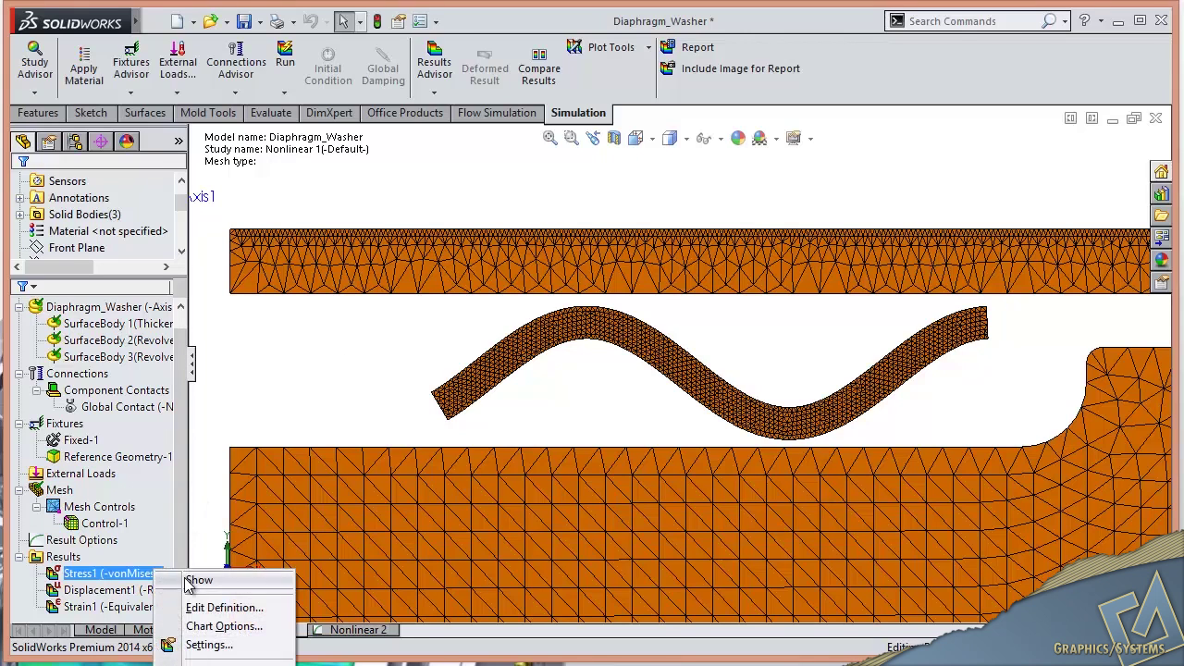
left_click(198, 580)
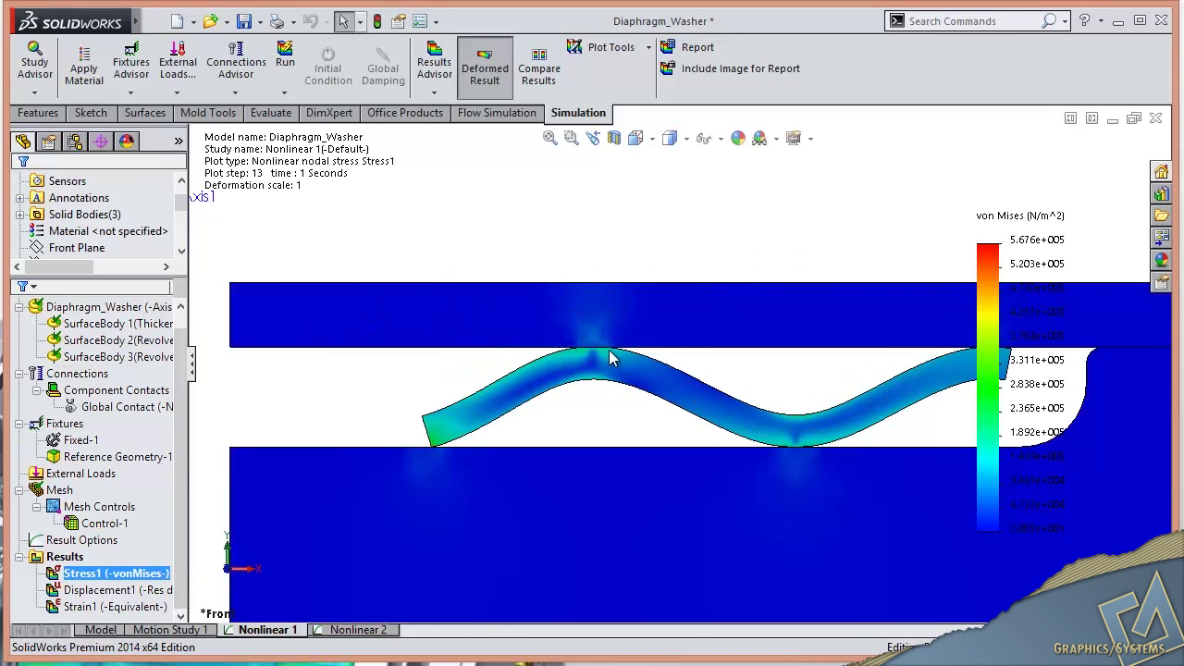
middle_click_drag(608, 350, 504, 357, "ctrl")
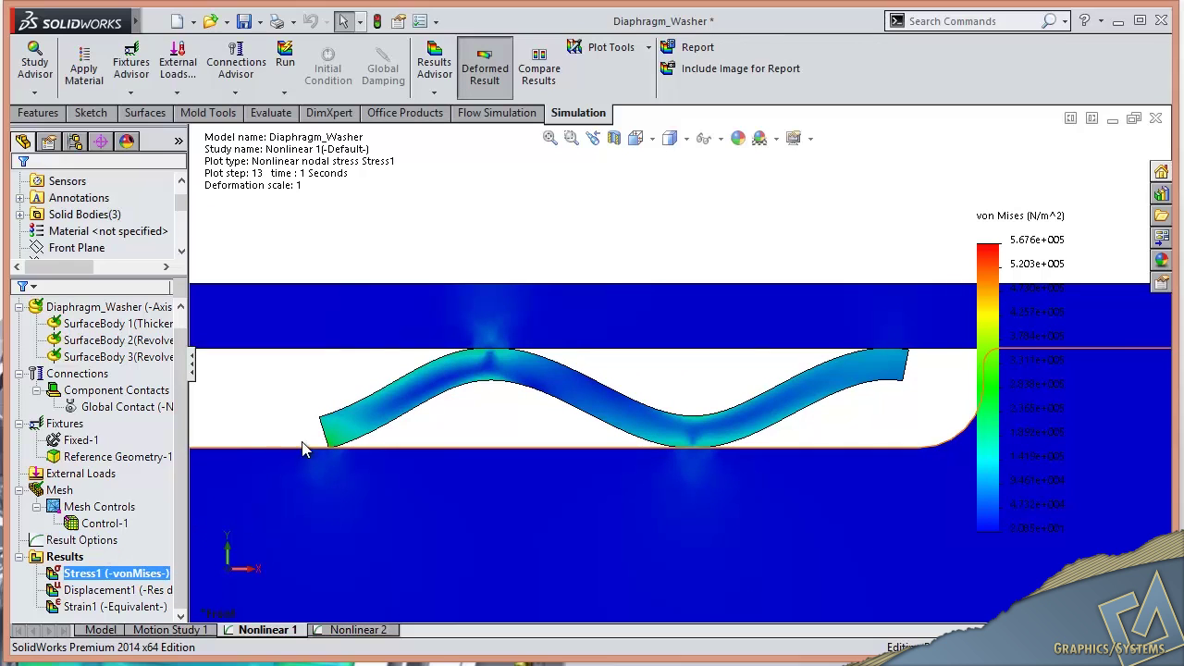
- Animate the Stress1 plot through the load steps, then stop the animation
right_click(117, 575)
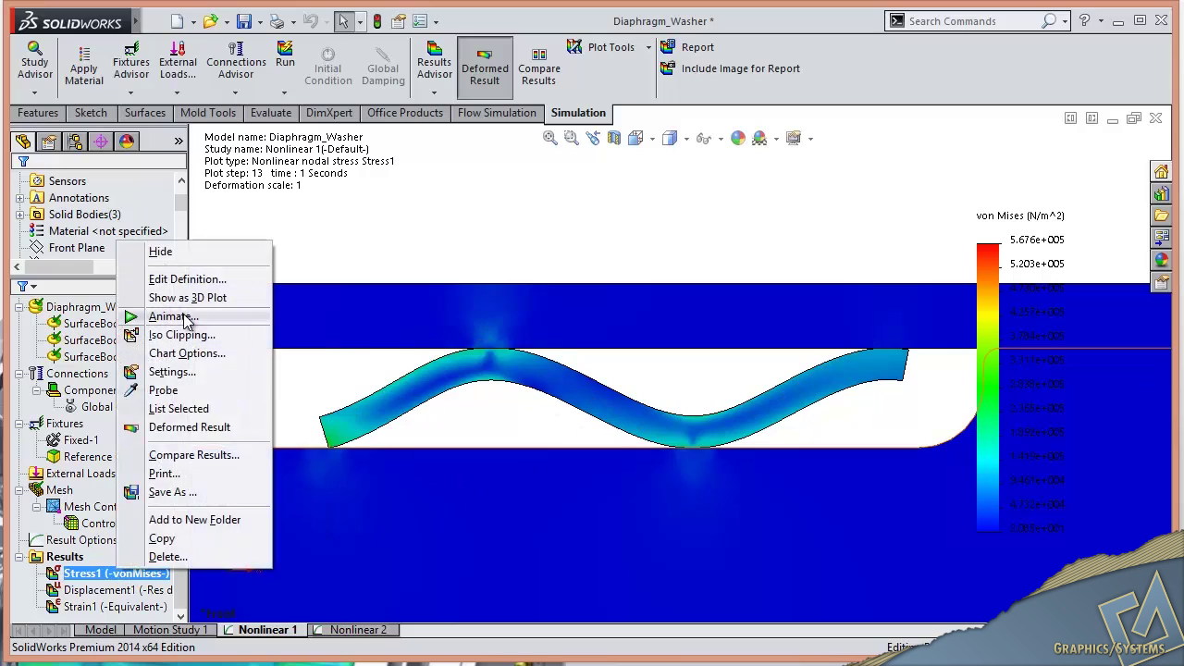
left_click(242, 320)
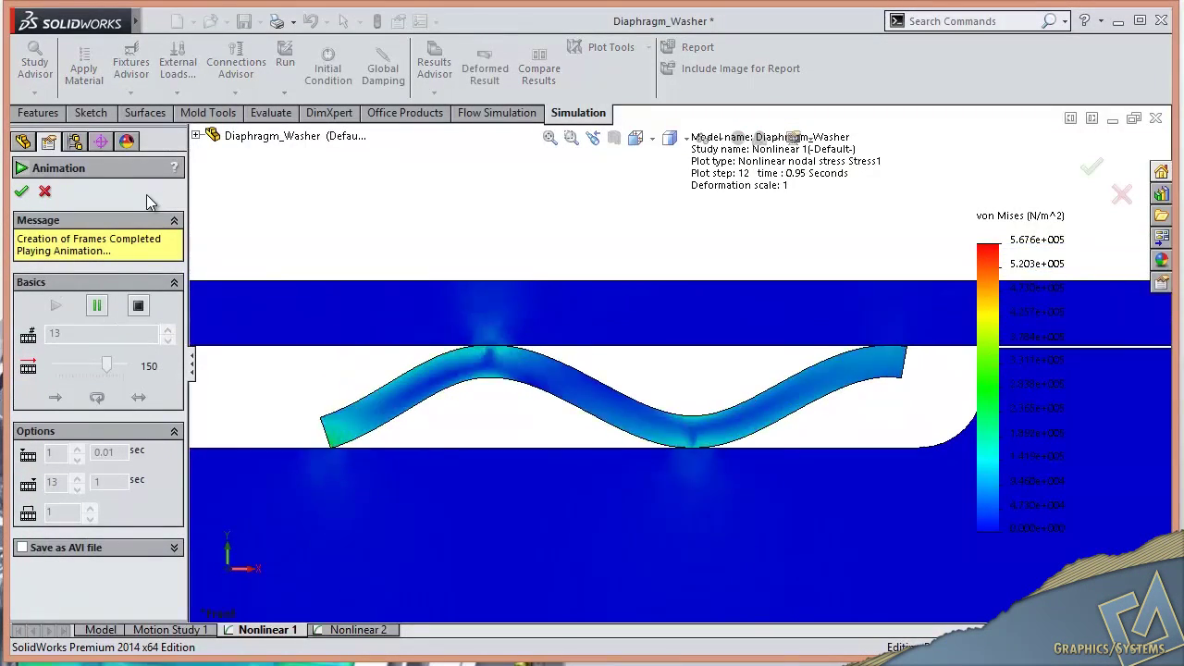
left_click(45, 192)
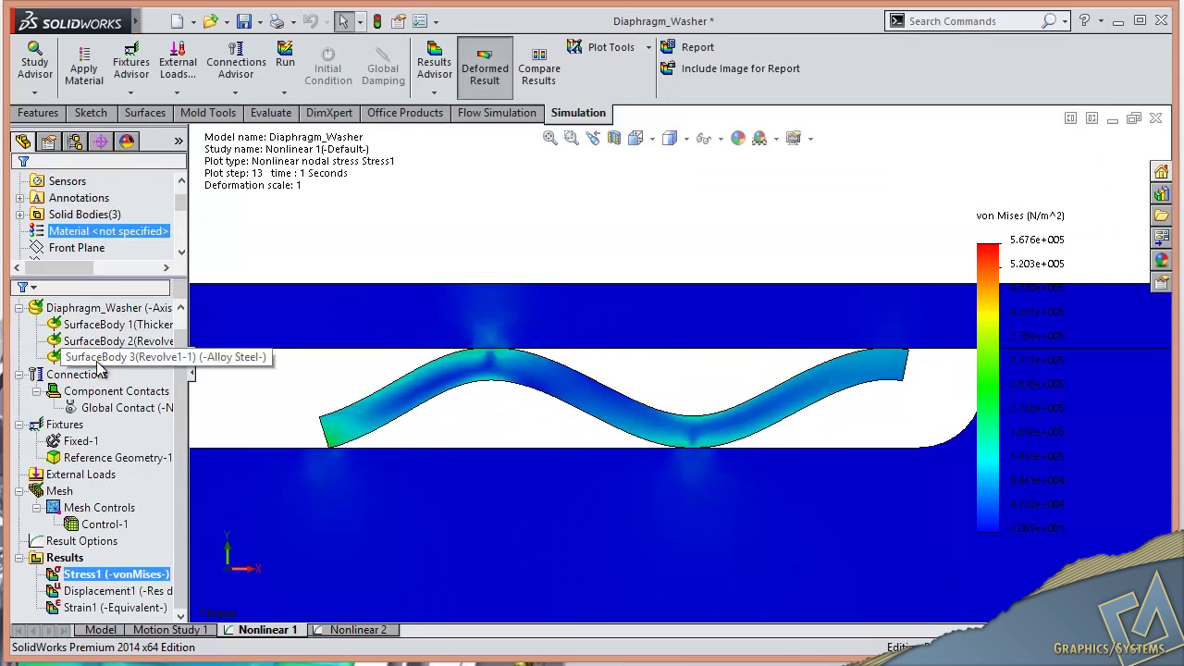
right_click(91, 563)
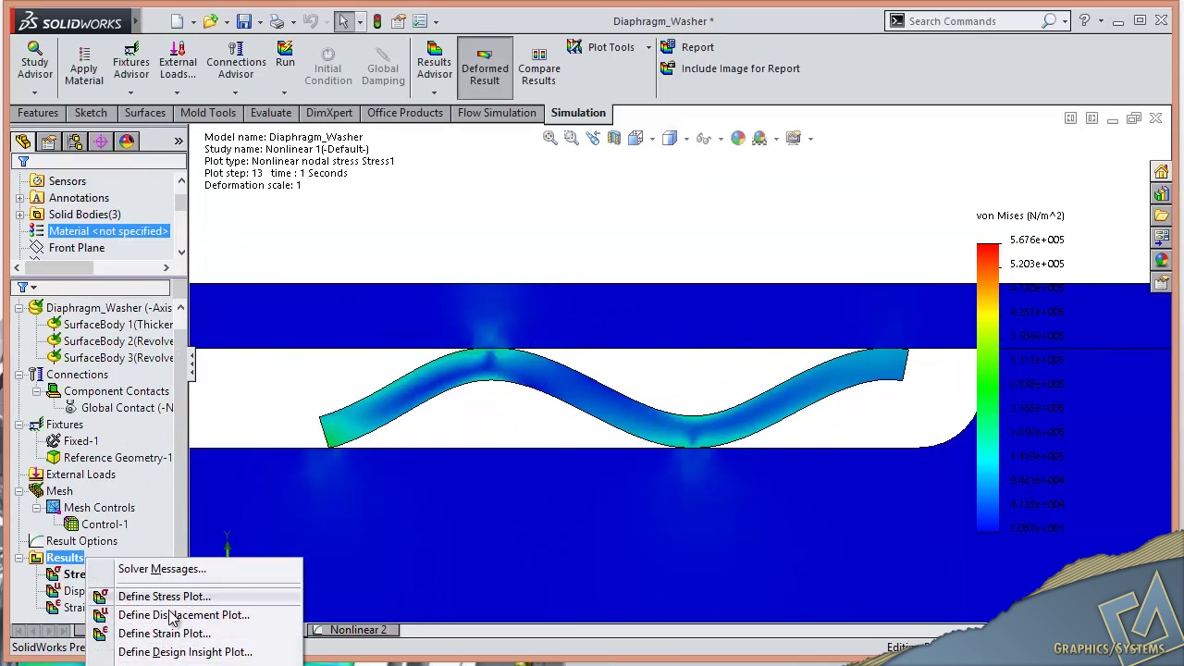
left_click(185, 662)
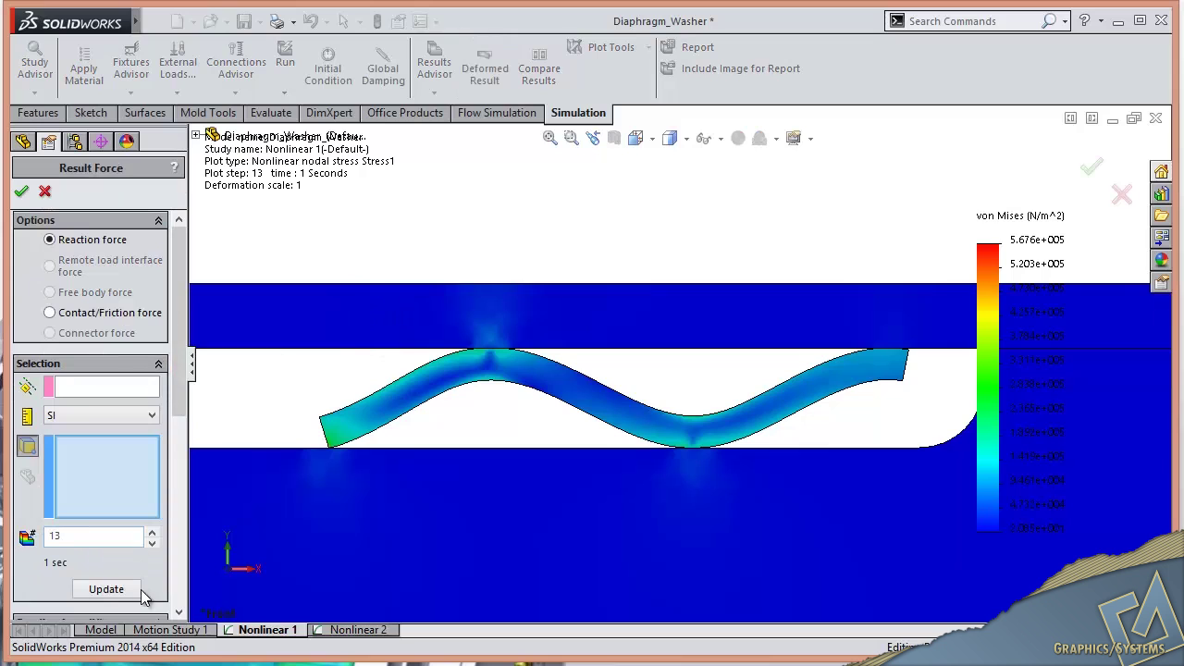
scroll(170, 392, "down", 5)
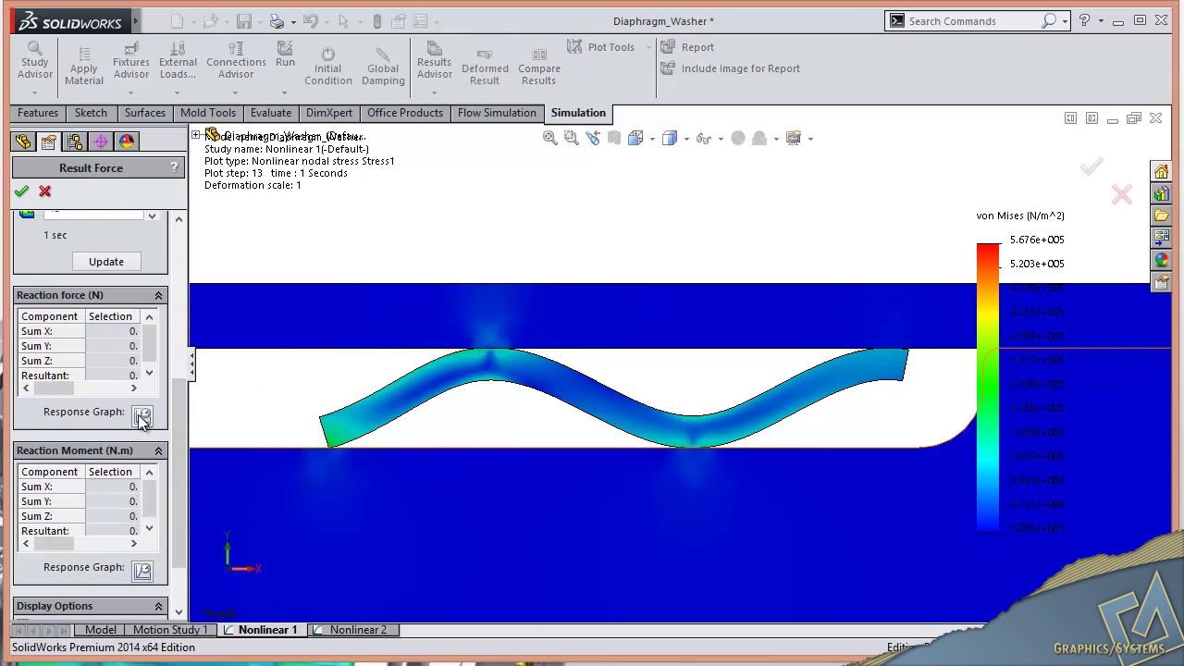
left_click(141, 415)
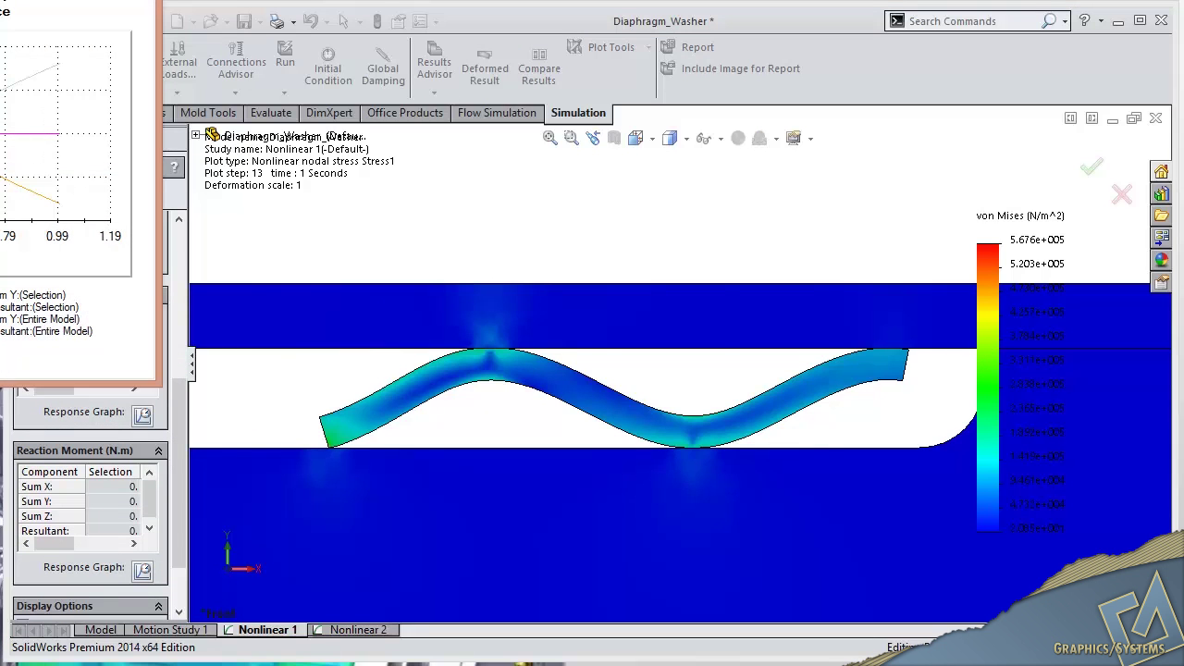
left_click_drag(2, 1, 654, 156)
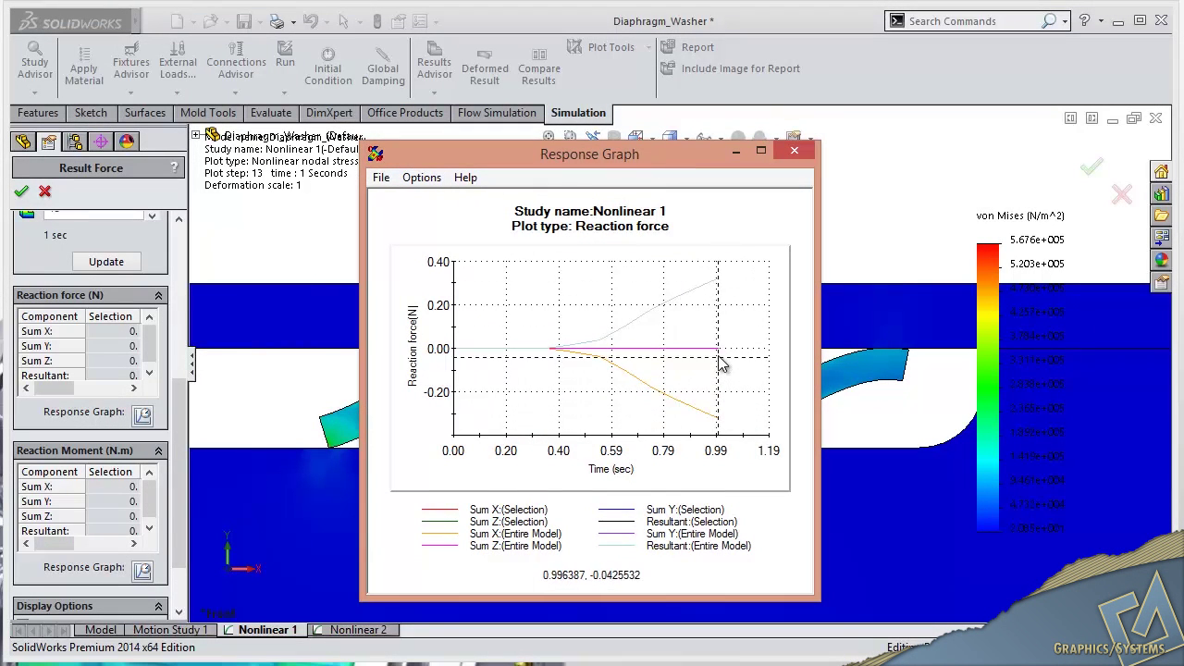
left_click(793, 153)
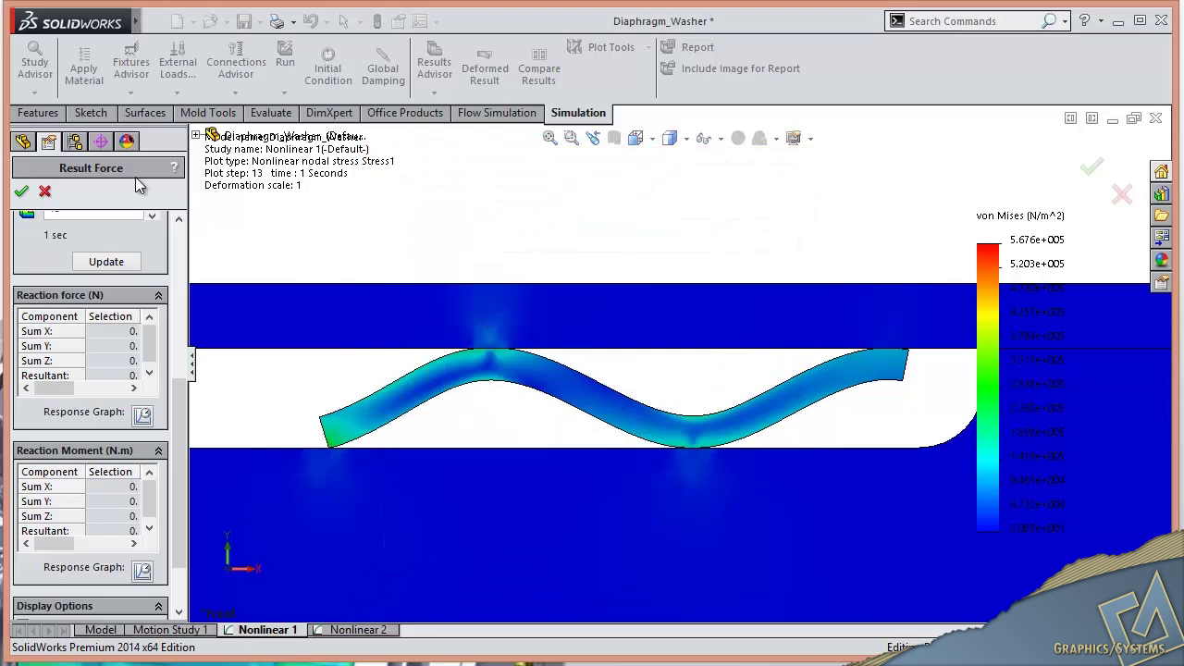
left_click(22, 193)
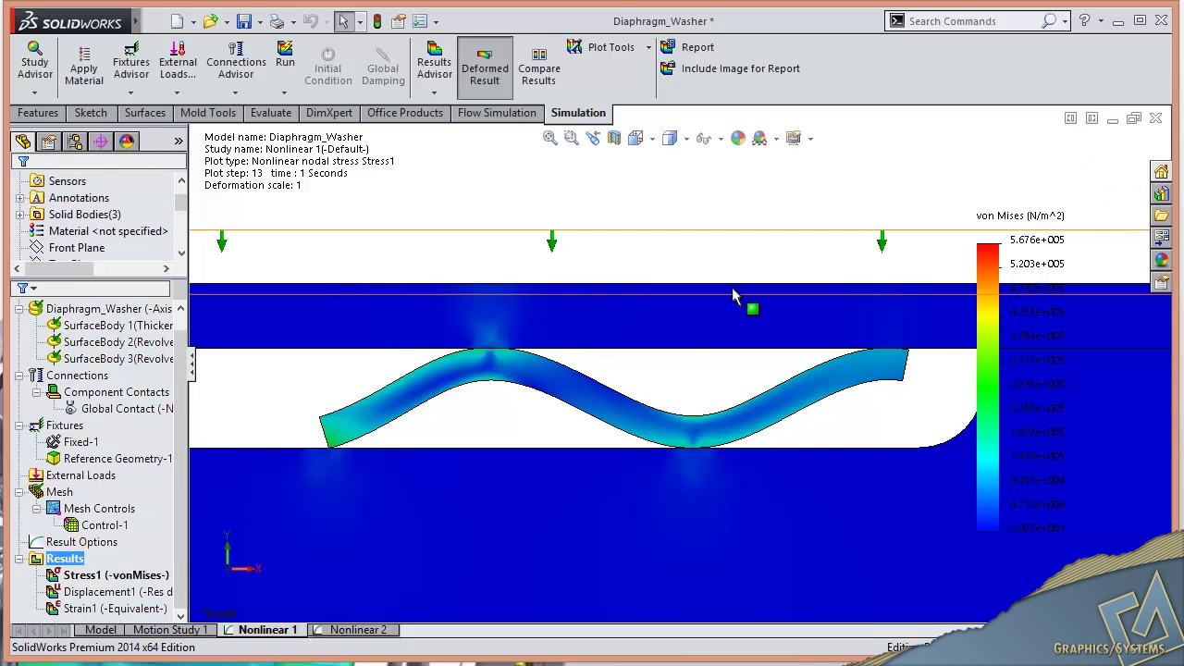